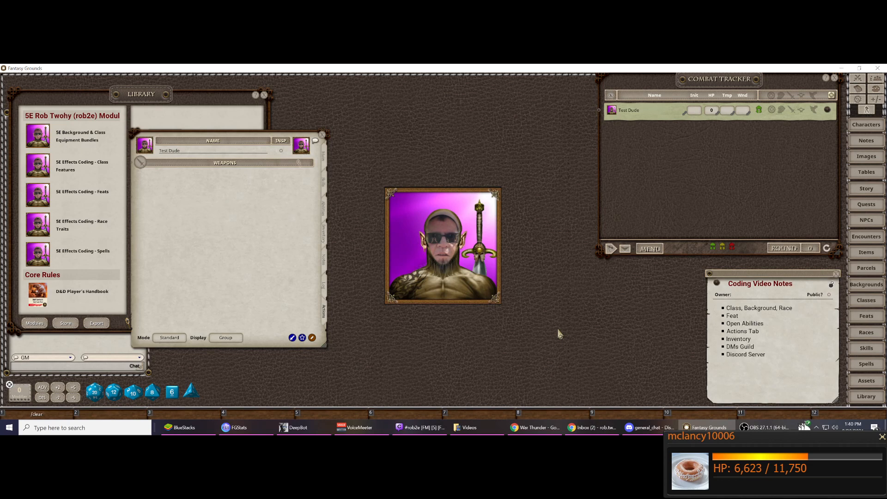
Show Test Dude's main character page and move the sheet to the centre of the desktop.
click(326, 161)
drag(230, 134, 439, 126)
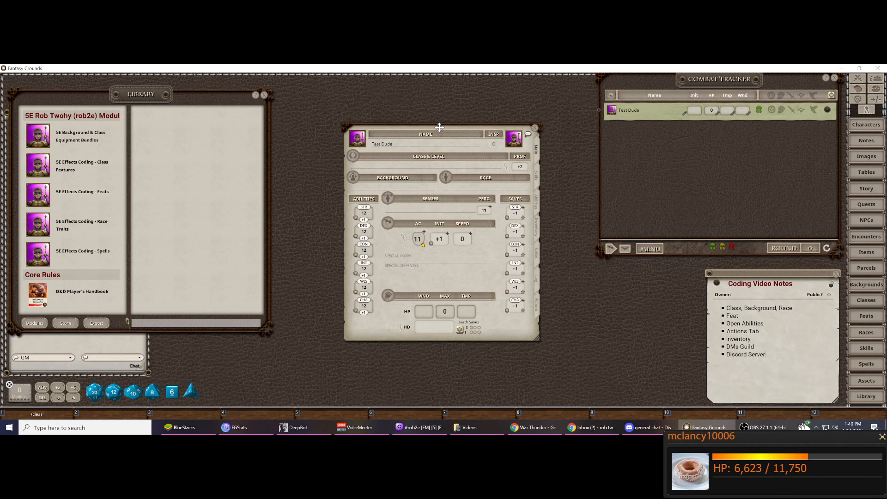
drag(439, 127, 452, 131)
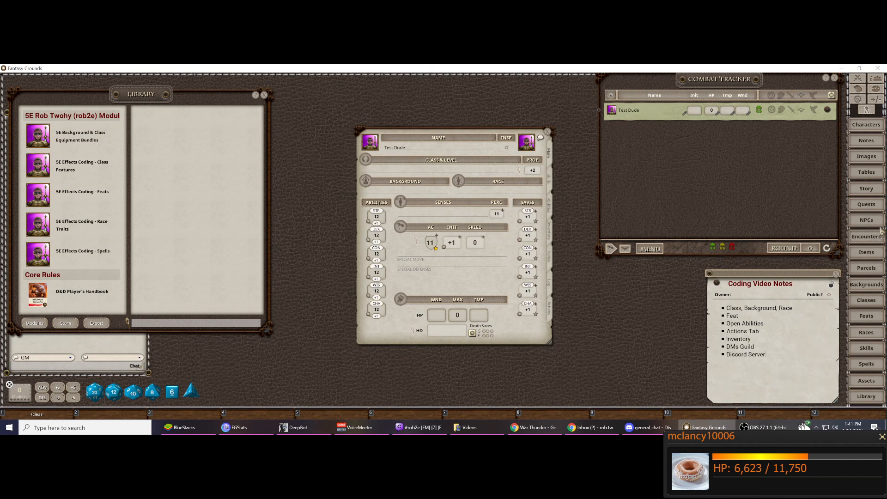
Add the Wizard class to Test Dude with proficiency in Arcana and History, and close the class list.
click(866, 300)
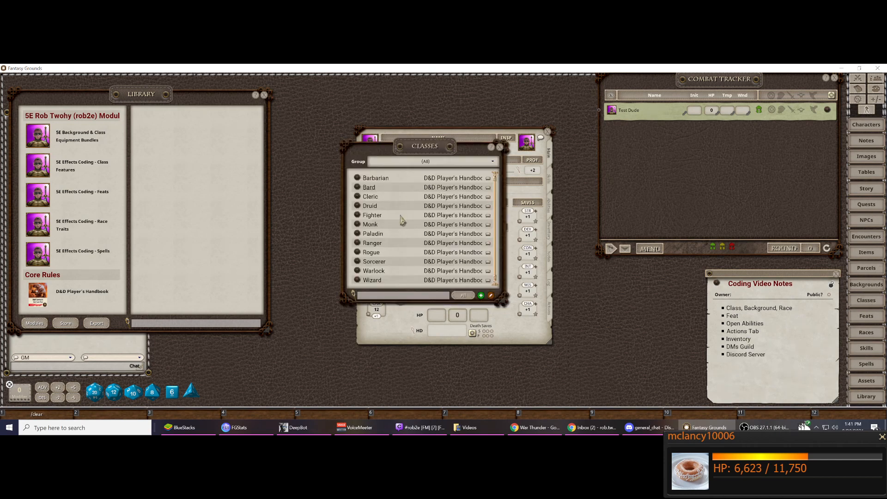
drag(394, 135, 168, 135)
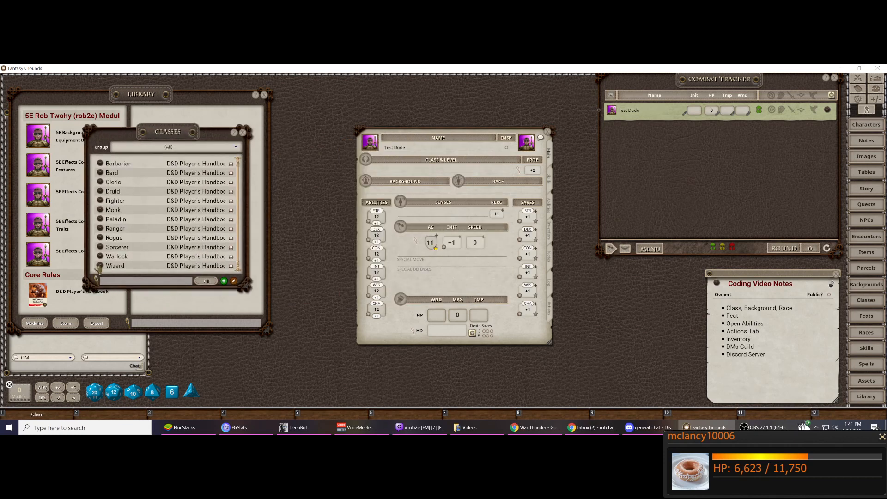
drag(388, 180, 419, 170)
click(398, 225)
click(398, 235)
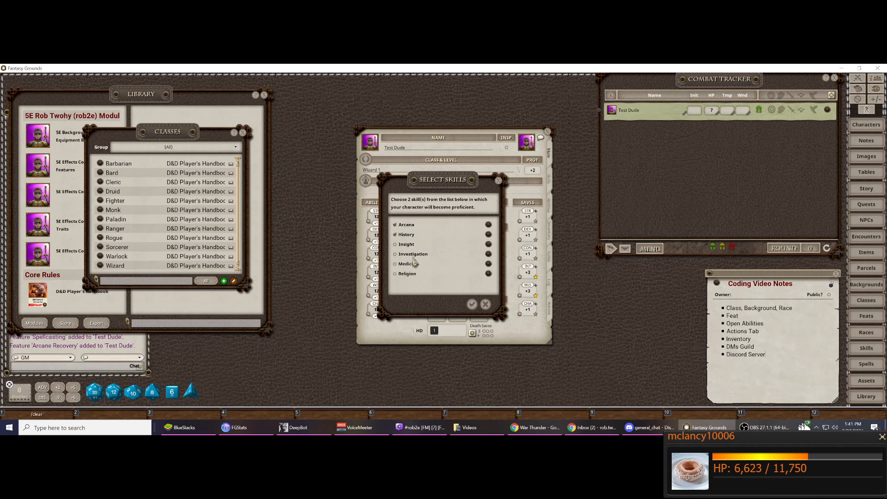
click(469, 300)
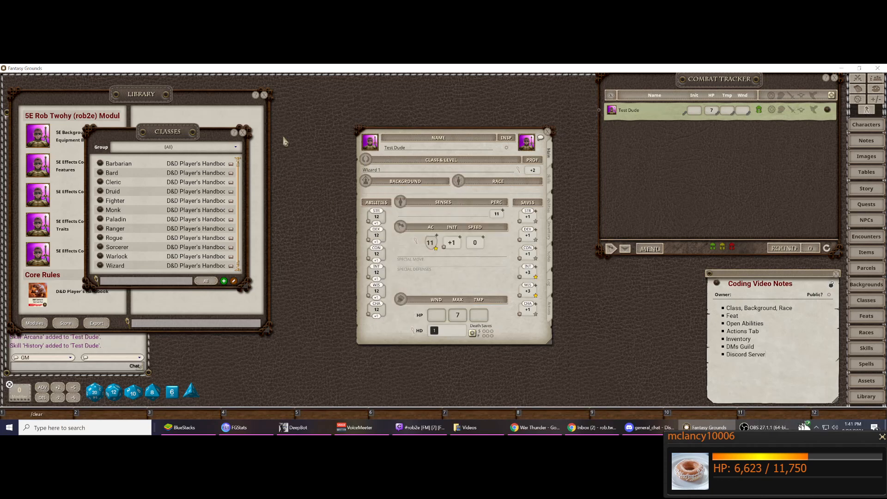
click(243, 134)
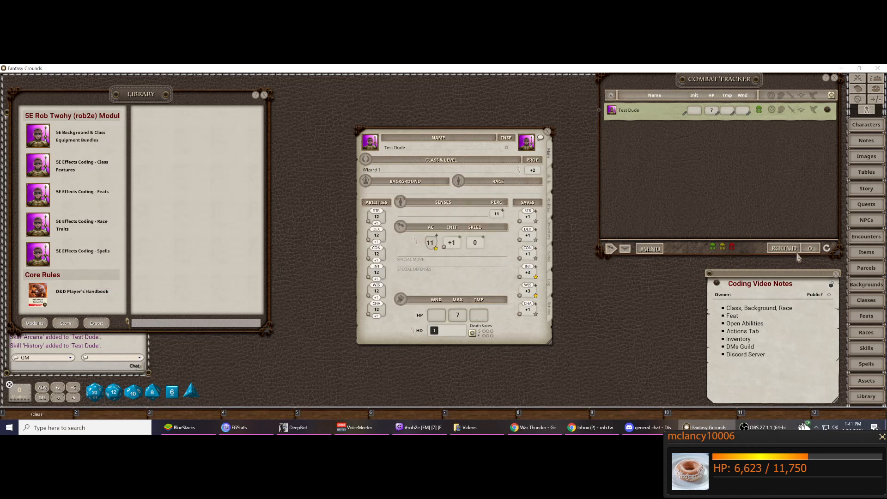
Add the Gladiator background to Test Dude and close the background list.
click(864, 285)
drag(391, 161, 243, 160)
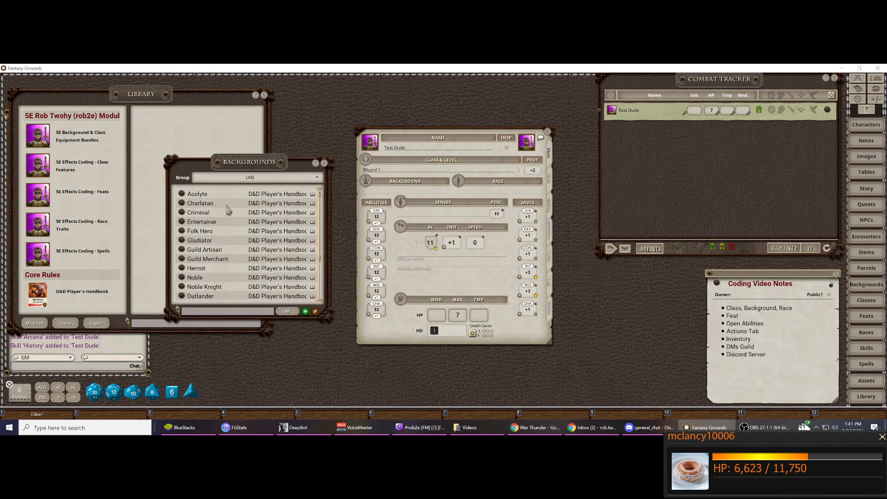
drag(181, 240, 397, 188)
click(325, 163)
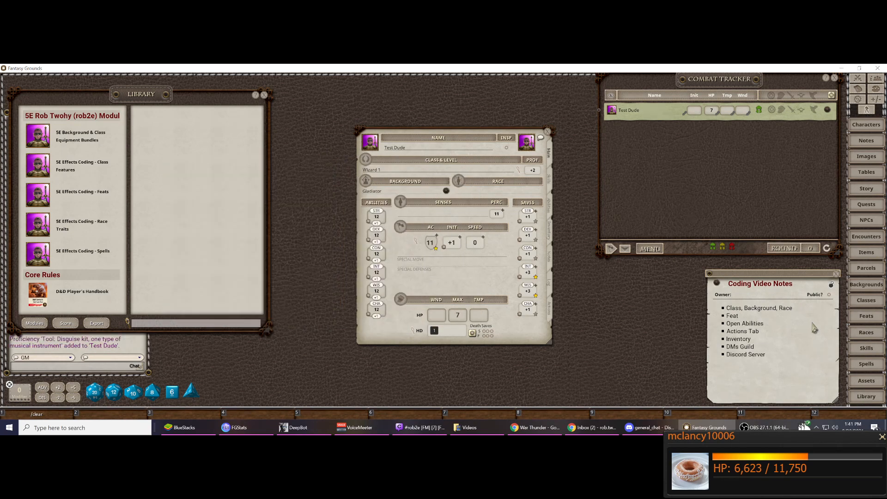
Add the Dragonborn race to Test Dude and close the race list.
click(865, 332)
drag(386, 123, 215, 144)
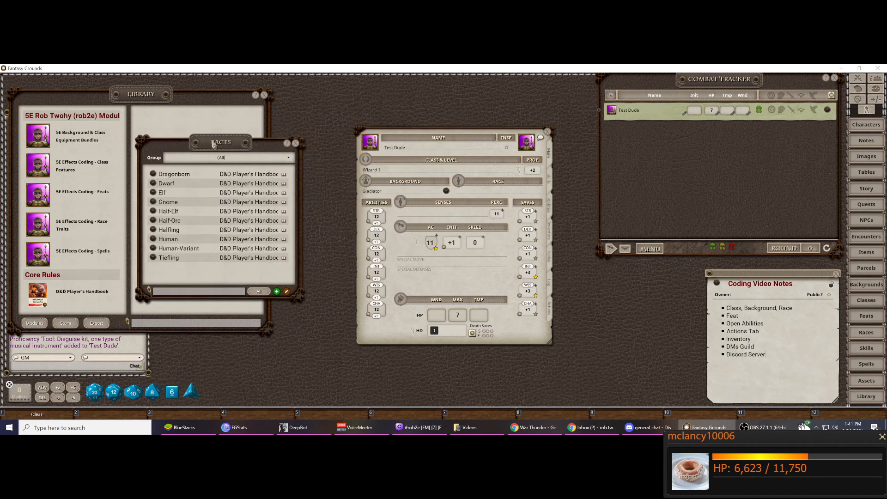
drag(152, 177, 491, 192)
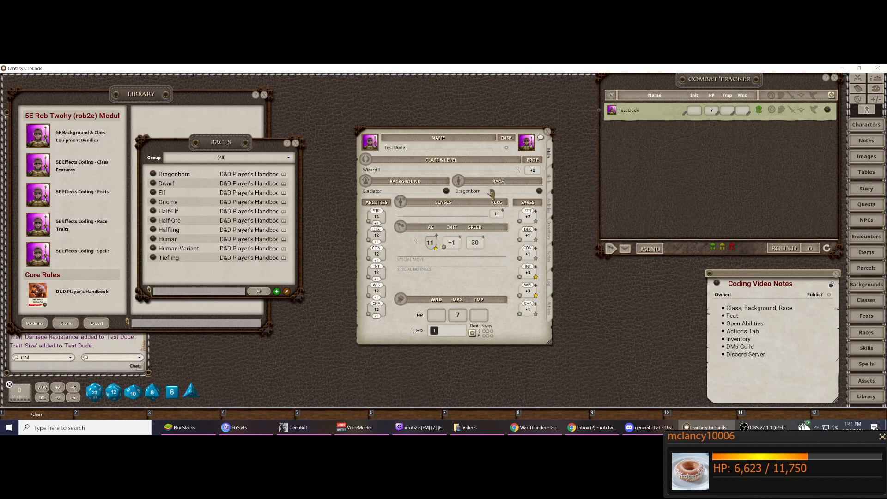
click(296, 144)
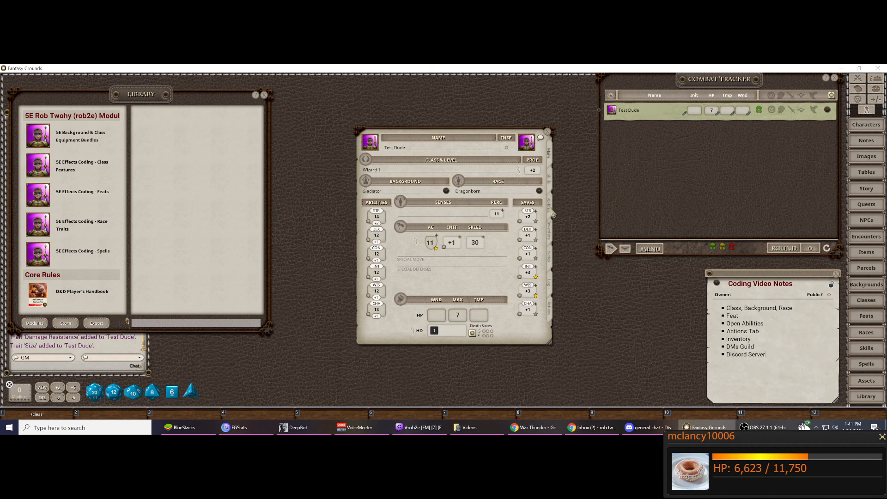
Add the Savage Attacker feat to Test Dude's abilities page and close the feat list.
click(552, 212)
click(866, 316)
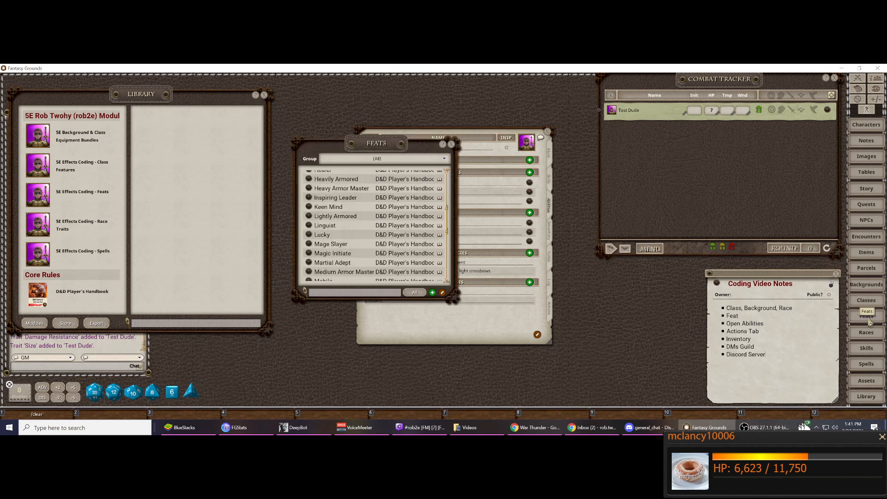
drag(392, 141, 235, 132)
scroll(212, 224, down, 3)
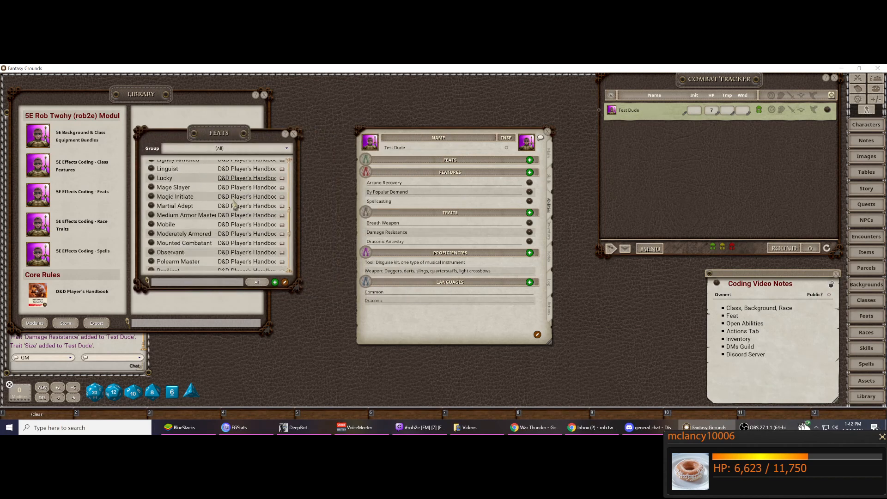
scroll(205, 238, down, 2)
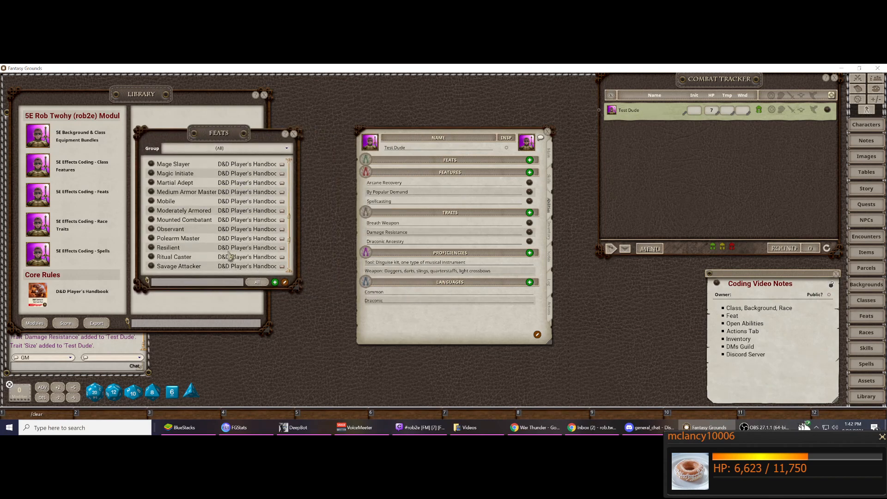
scroll(230, 255, down, 1)
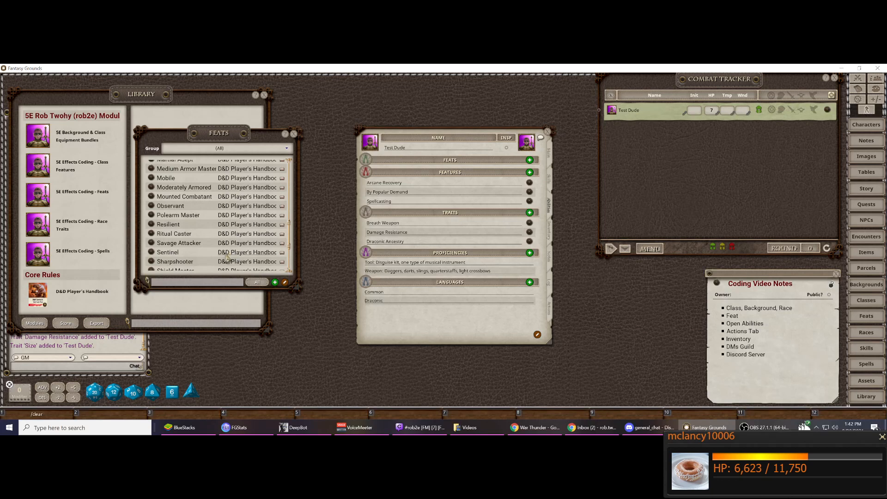
drag(151, 243, 451, 168)
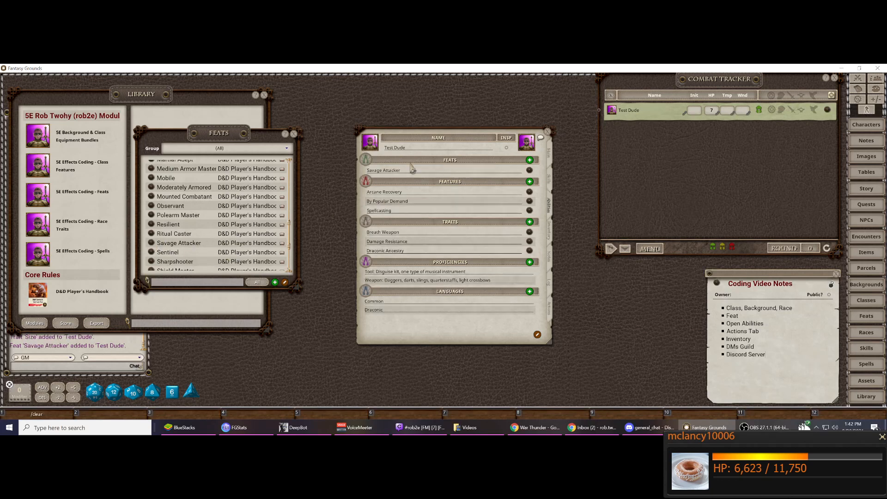
click(294, 134)
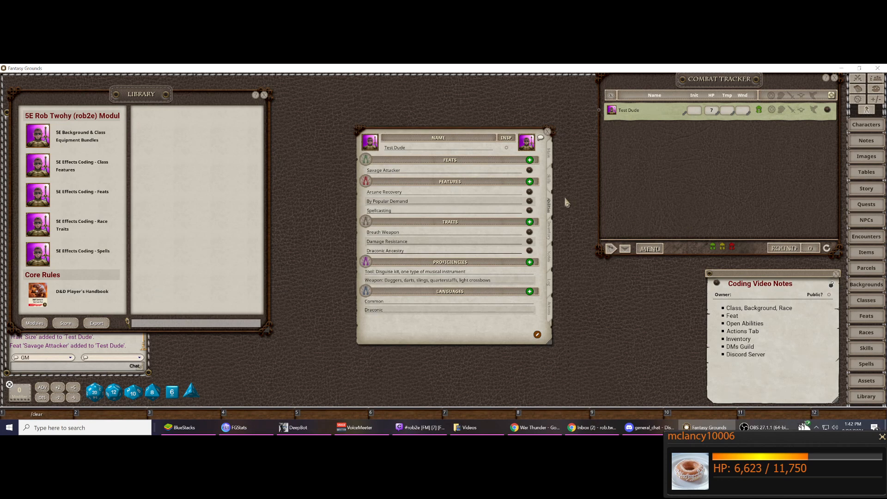
Close the library, move the sheet aside, and review the descriptions of Test Dude's traits, features and Savage Attacker feat.
drag(470, 137, 122, 140)
click(264, 95)
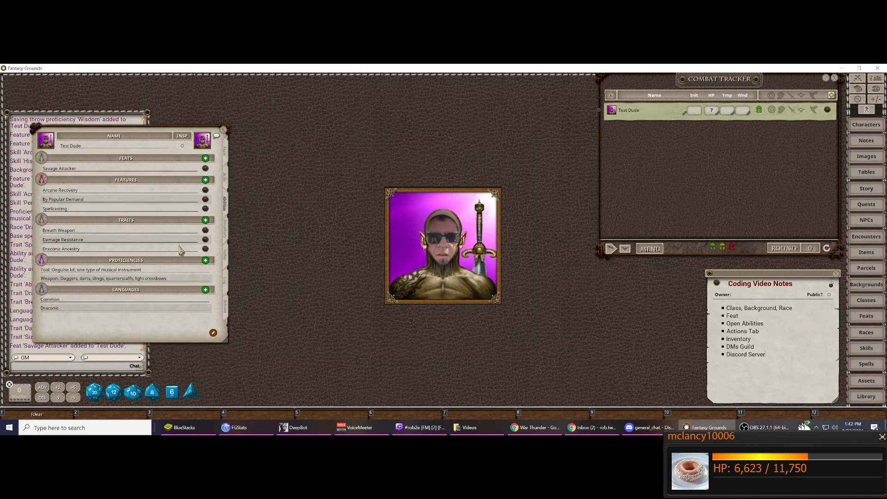
click(206, 249)
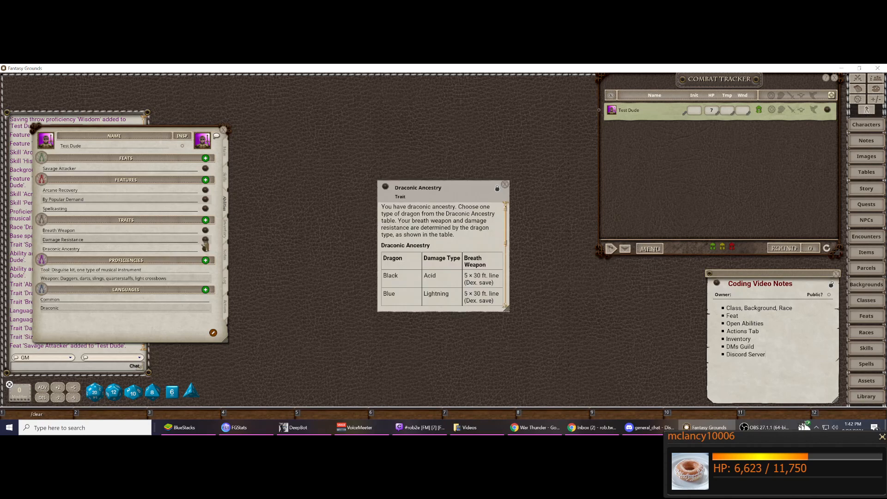
click(205, 239)
click(205, 230)
click(206, 209)
click(205, 200)
click(205, 190)
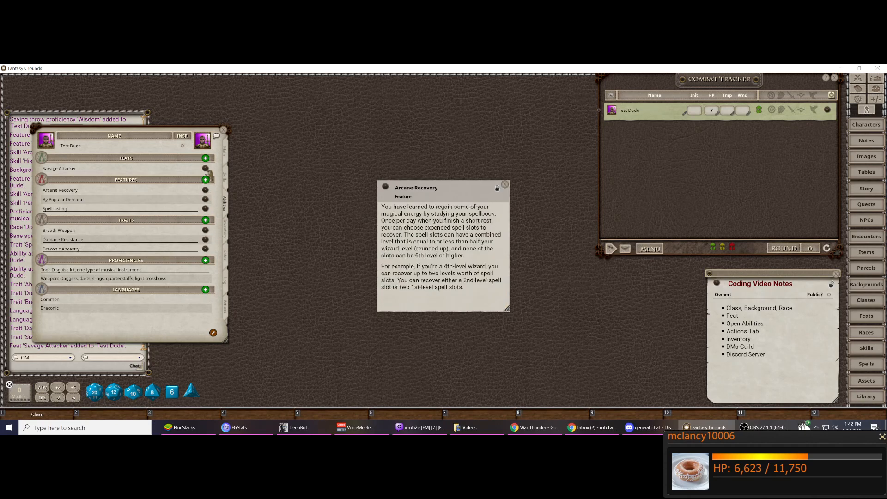
click(205, 168)
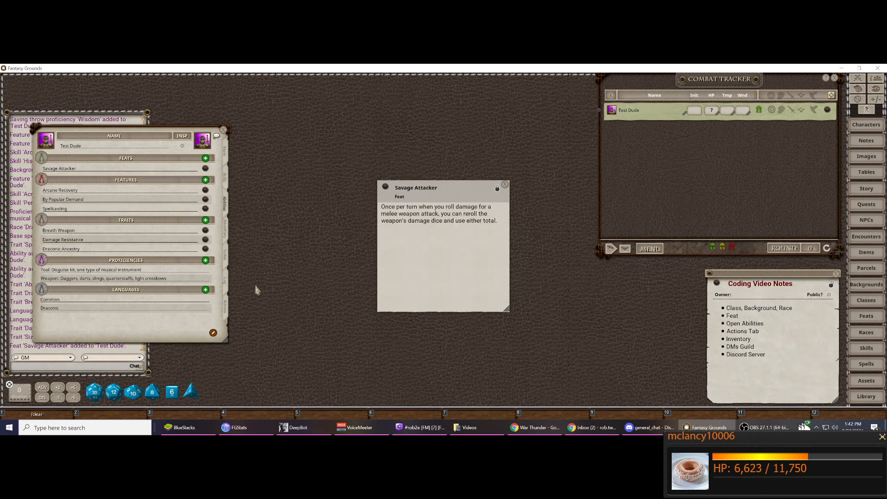
Show Test Dude's actions page beside the spell list, with the list set to all groups and no level filter.
click(226, 307)
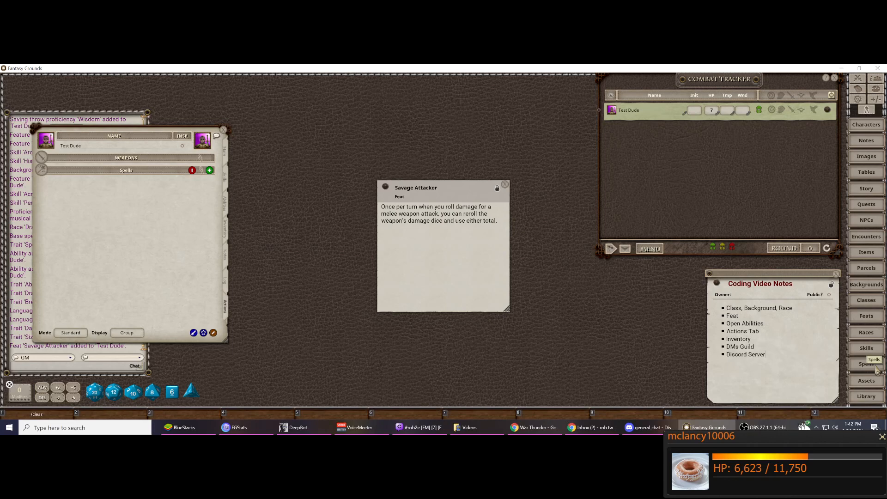
click(877, 369)
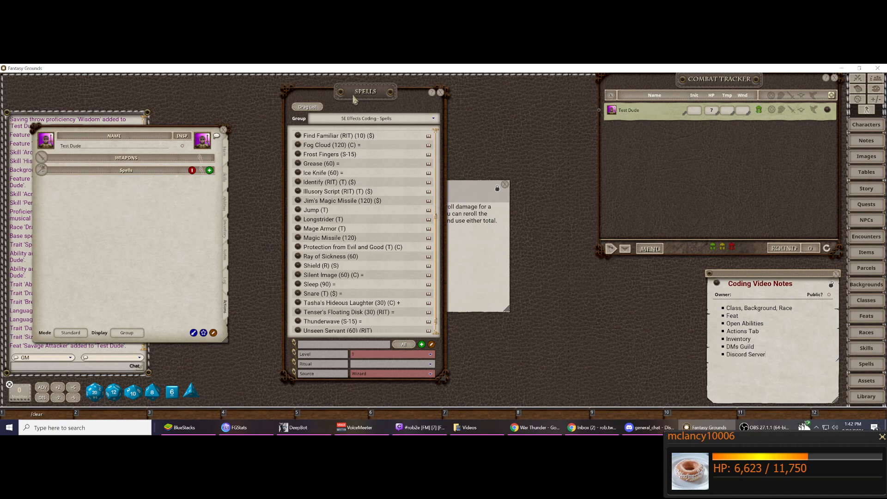
drag(351, 94, 659, 117)
click(664, 142)
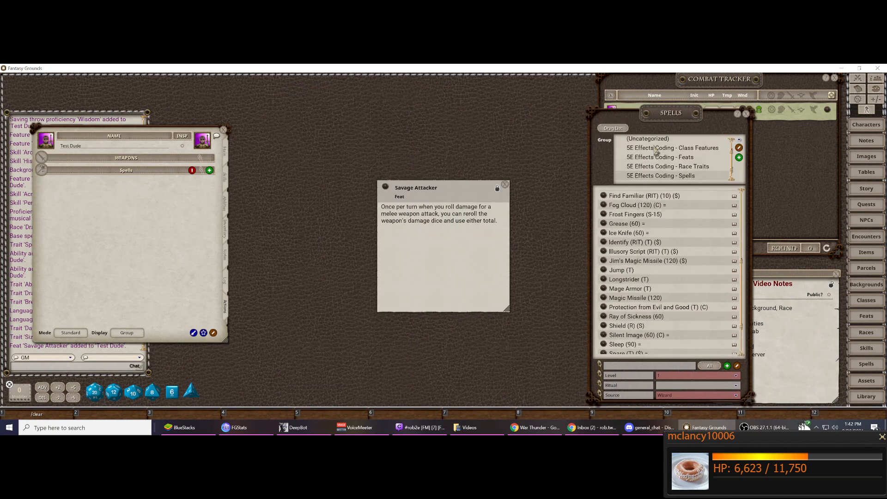
click(634, 140)
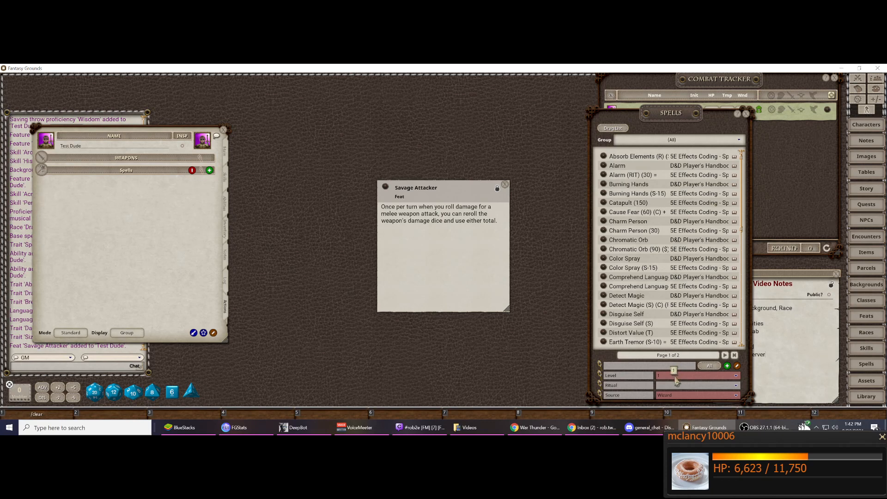
click(675, 377)
click(675, 314)
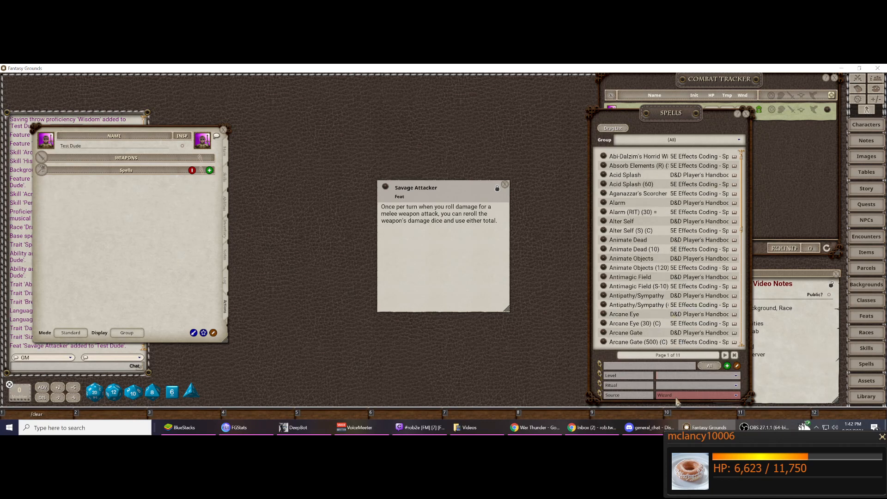
Clear the source filter of the spell list.
click(679, 396)
drag(738, 383, 746, 334)
scroll(665, 337, up, 1)
click(664, 334)
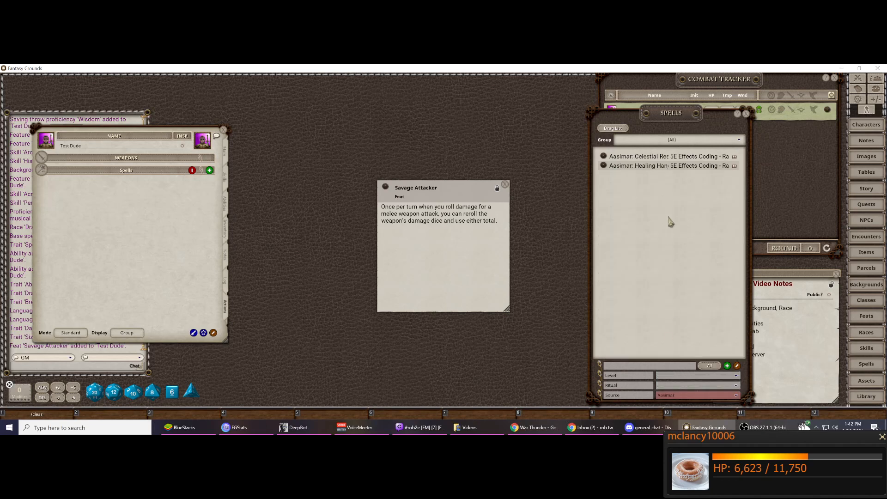
click(677, 396)
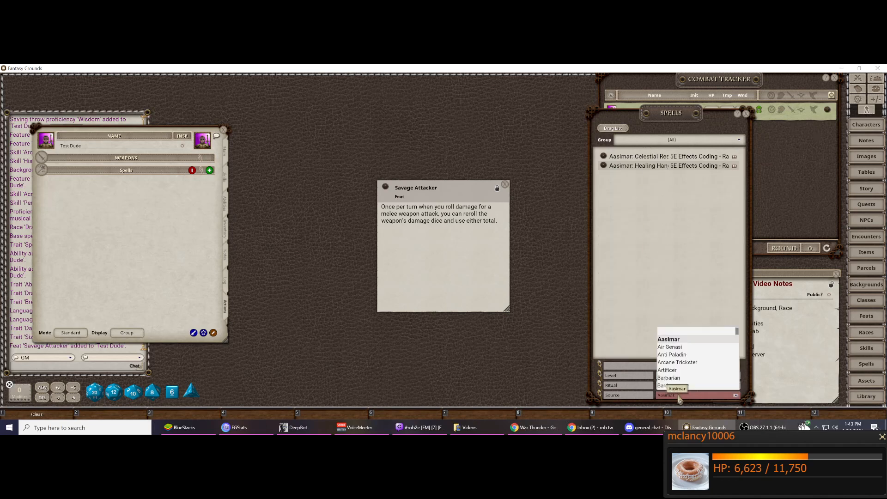
click(678, 331)
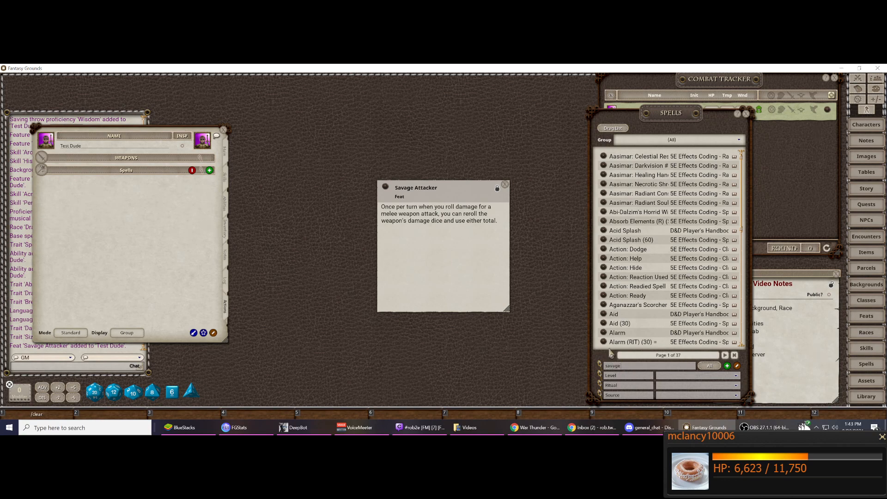
Search the spell list for "savage att" and add Feat: Savage Attacker to Test Dude's actions.
key(Return)
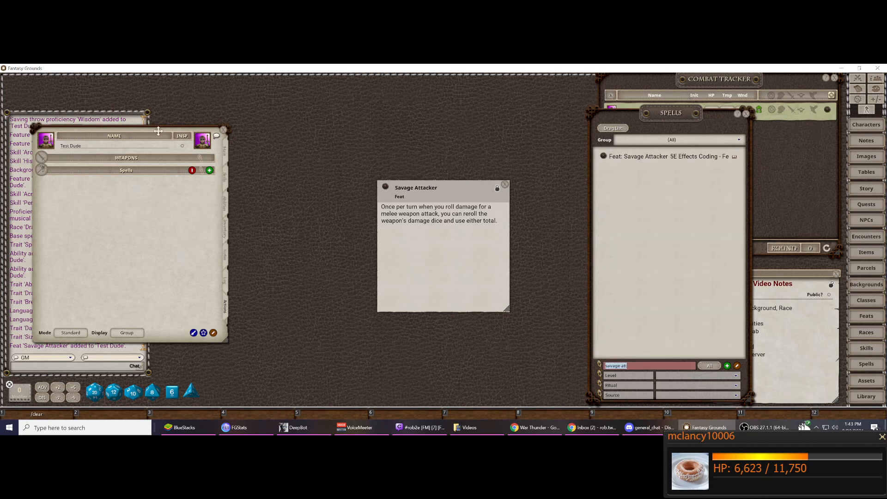
drag(159, 129, 270, 137)
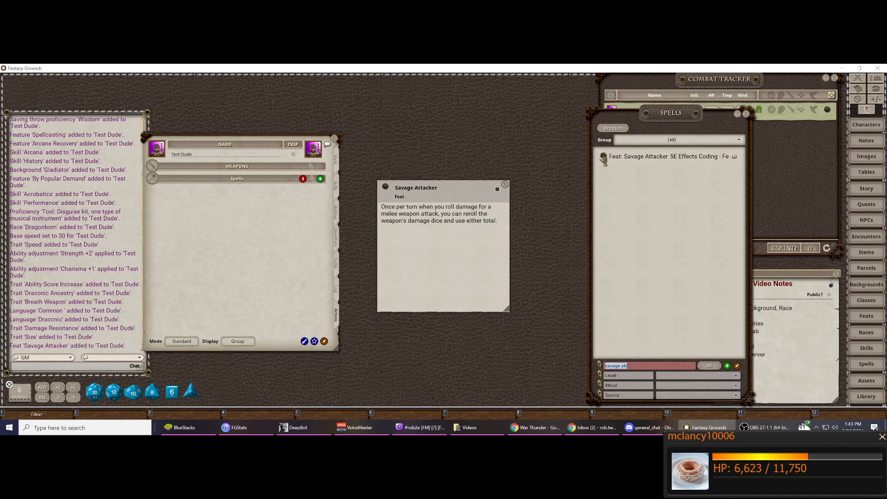
drag(604, 157, 231, 209)
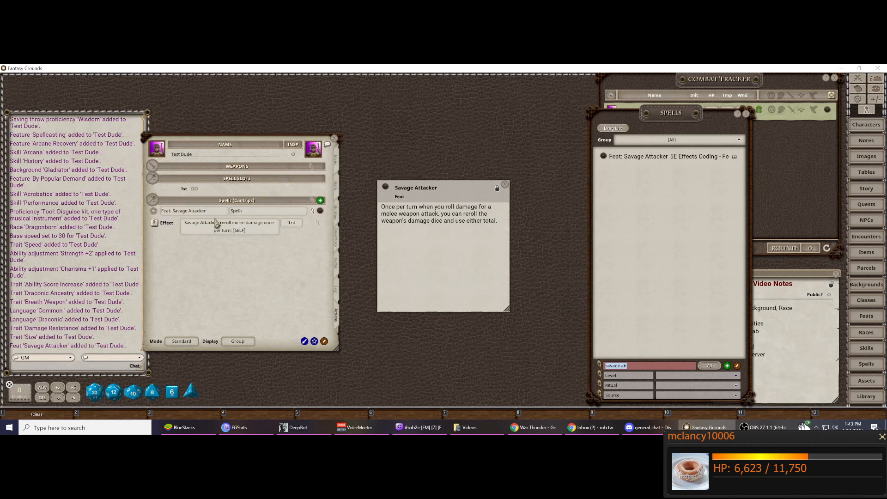
Rename the new action Savage Attacker under a Feat group, and delete the empty surplus group above Spells.
drag(173, 213, 159, 214)
key(ctrl)
drag(243, 211, 230, 211)
text(Feat)
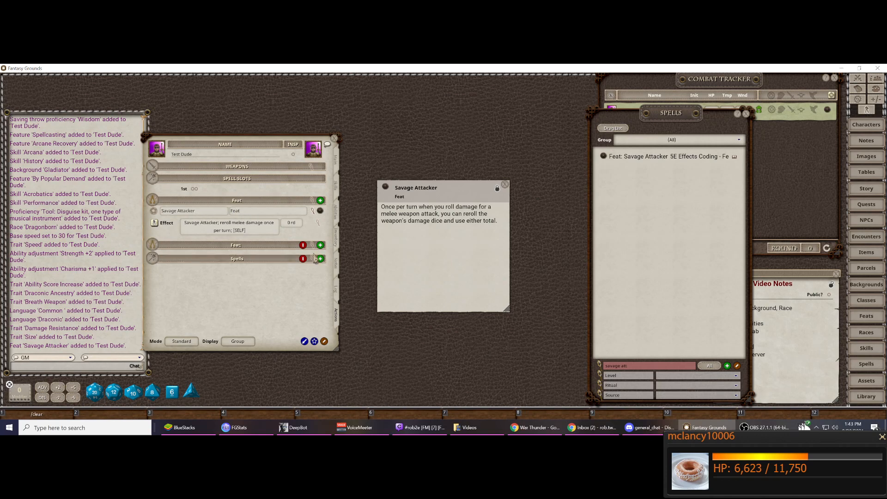
click(303, 245)
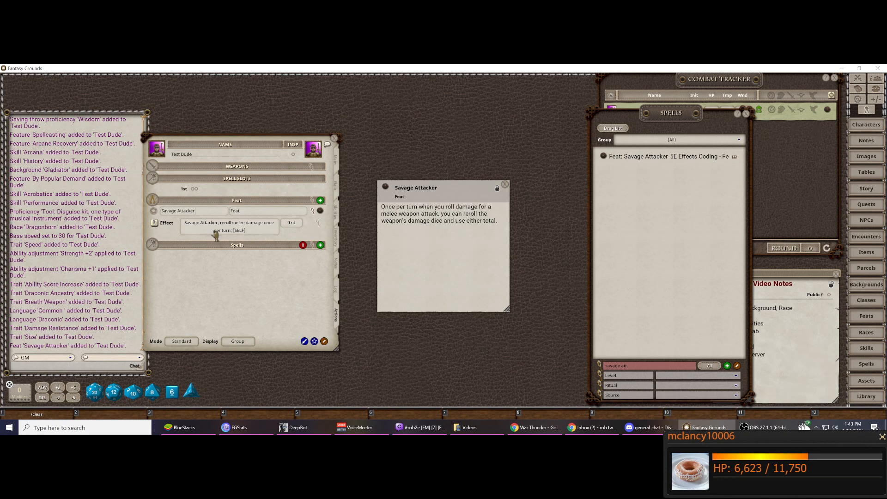
Apply the Savage Attacker effect to Test Dude, close the Savage Attacker feat description and collapse the action's details.
drag(691, 116, 510, 161)
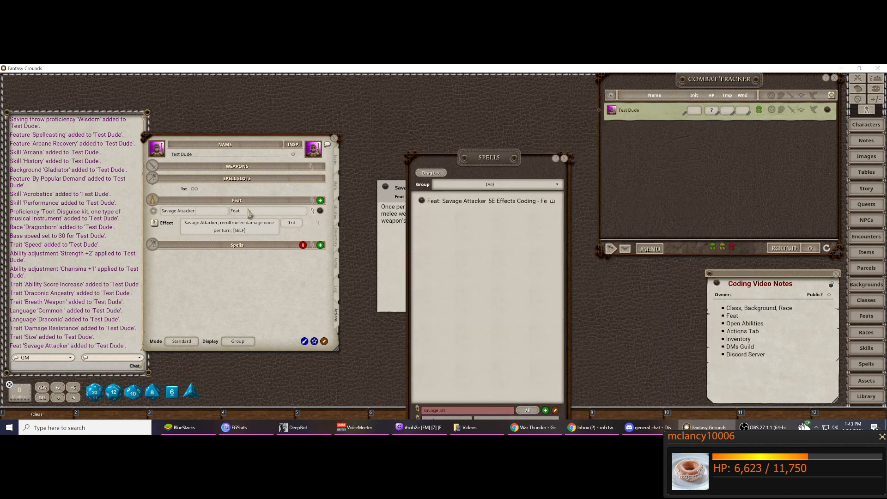
click(154, 222)
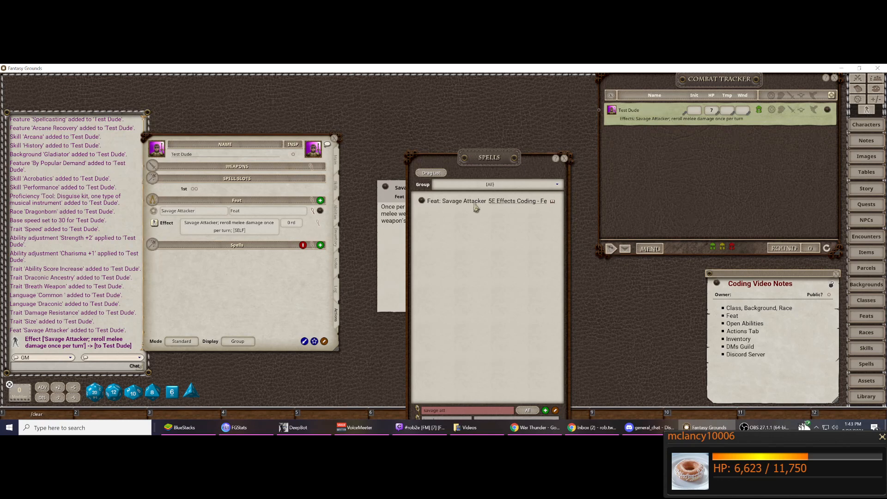
drag(485, 160, 654, 153)
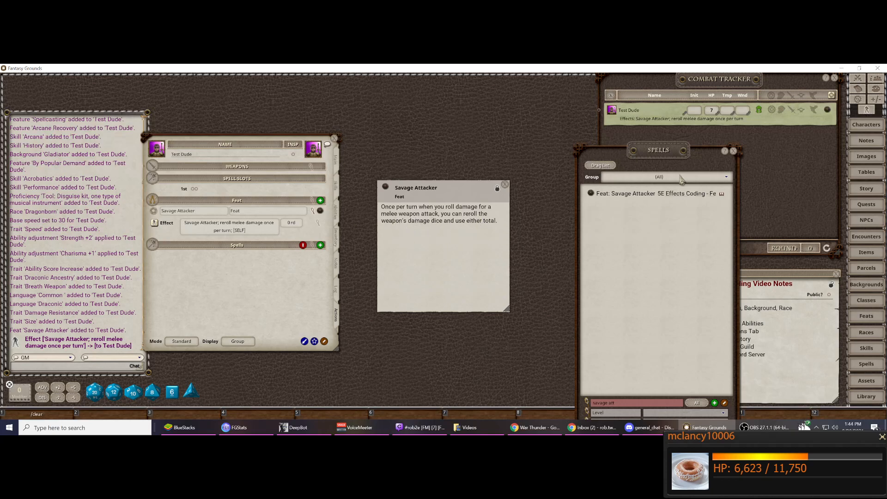
drag(667, 157, 607, 157)
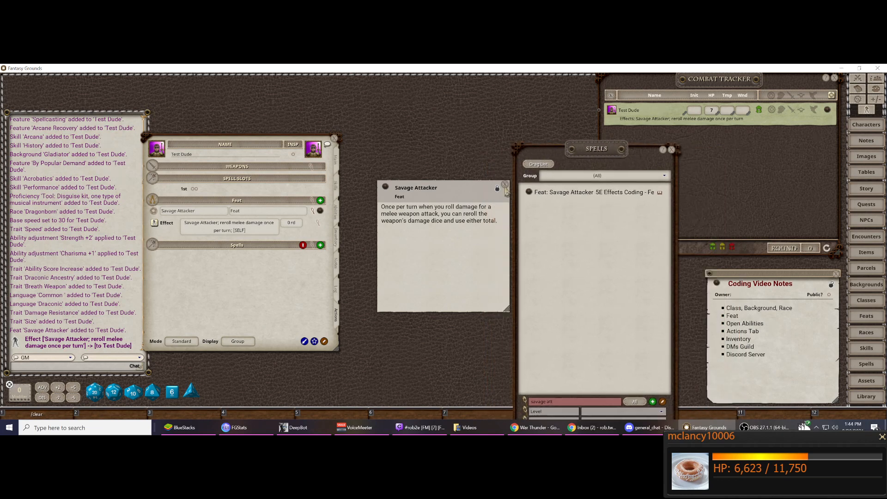
click(505, 186)
click(312, 212)
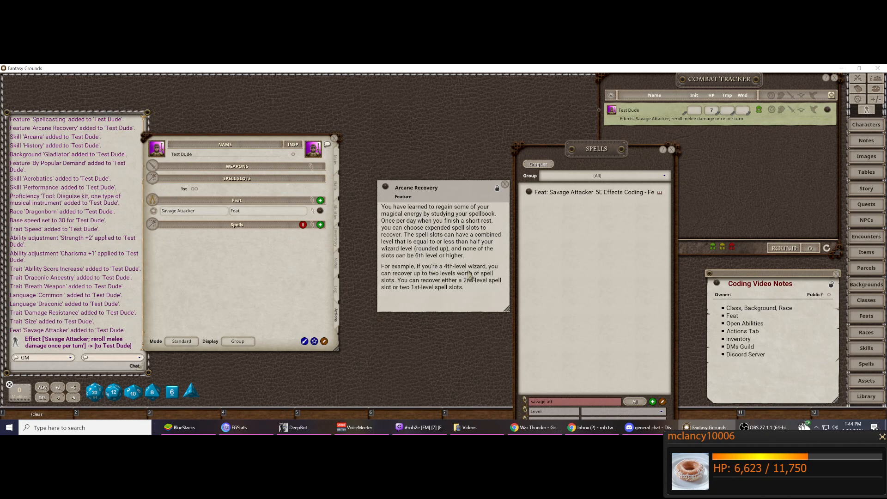
Search the spell list for "arcane re" and add Wizard: Arcane Recovery to Test Dude's actions.
click(563, 401)
text(arcane re)
key(Return)
drag(535, 196, 221, 251)
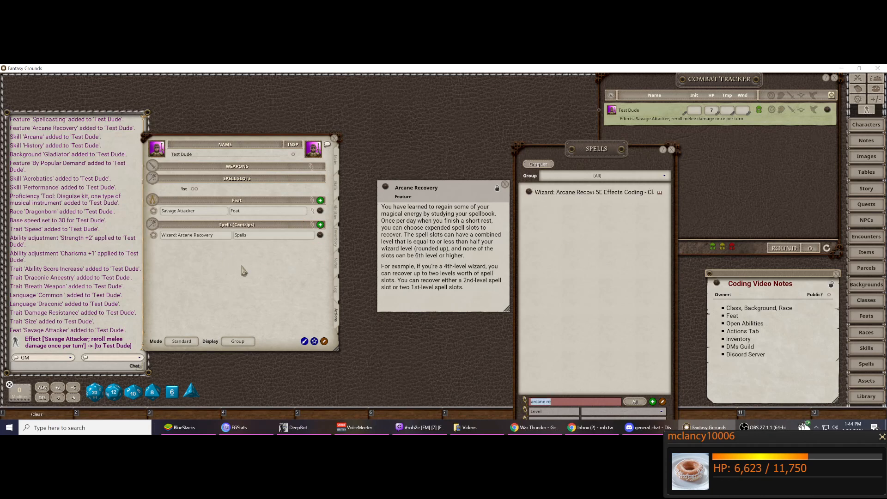
Rename the new action Arcane Recovery and place it under a Wizard group.
click(179, 234)
drag(180, 239, 163, 240)
key(ctrl+c)
key(BackSpace)
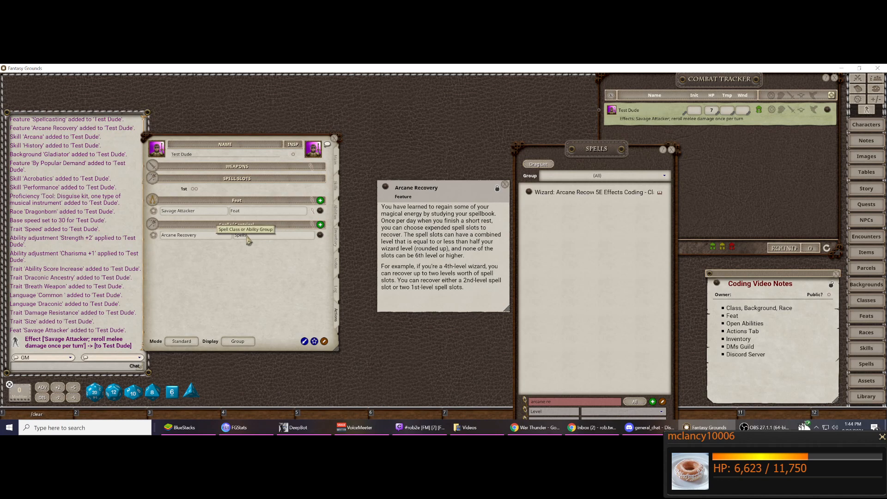
key(ctrl+v)
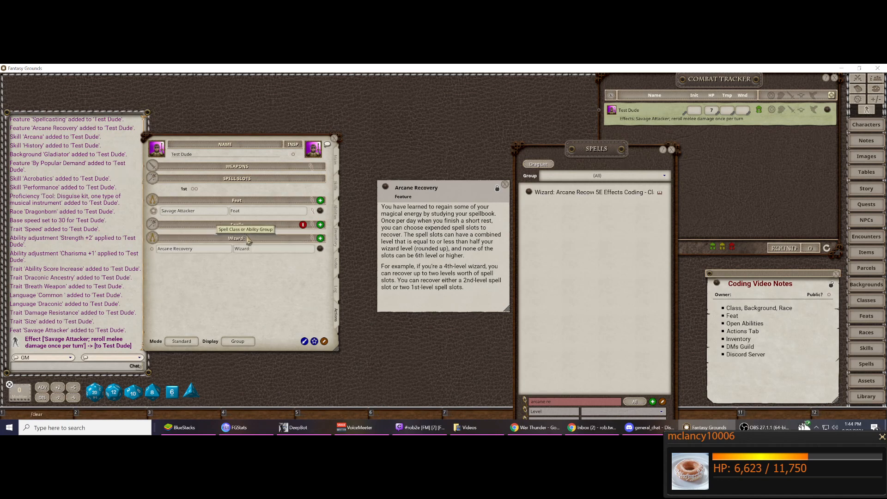
key(BackSpace)
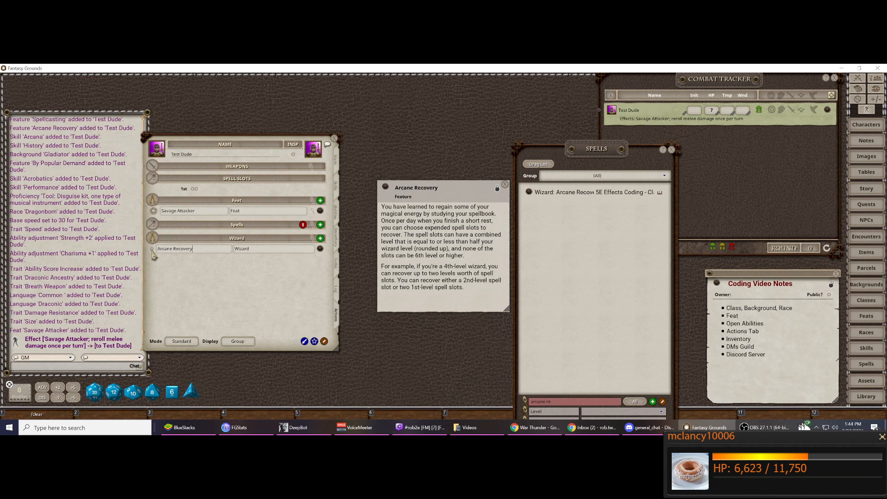
Mark Arcane Recovery as used in Combat mode, return the actions page to Standard mode and clear the used mark.
click(189, 345)
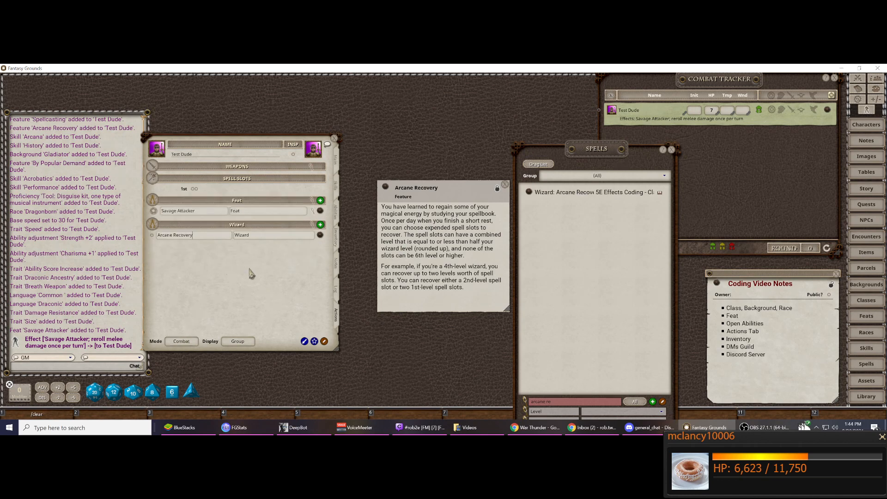
click(152, 235)
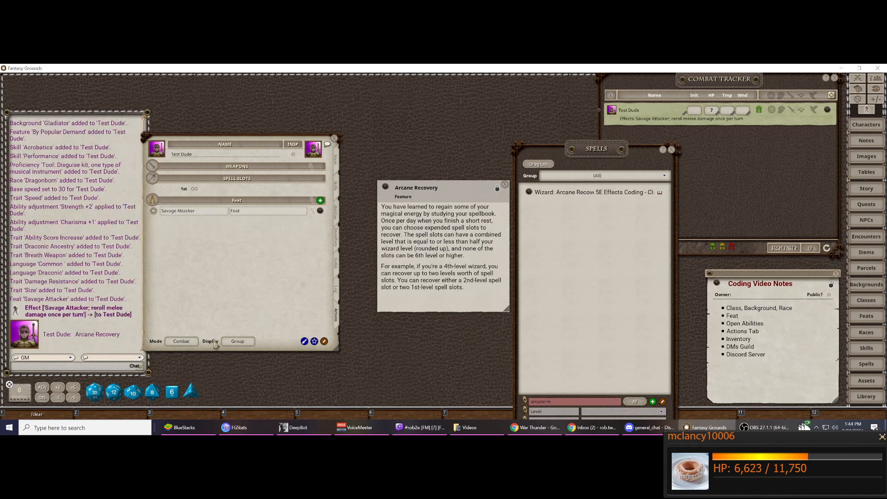
click(186, 343)
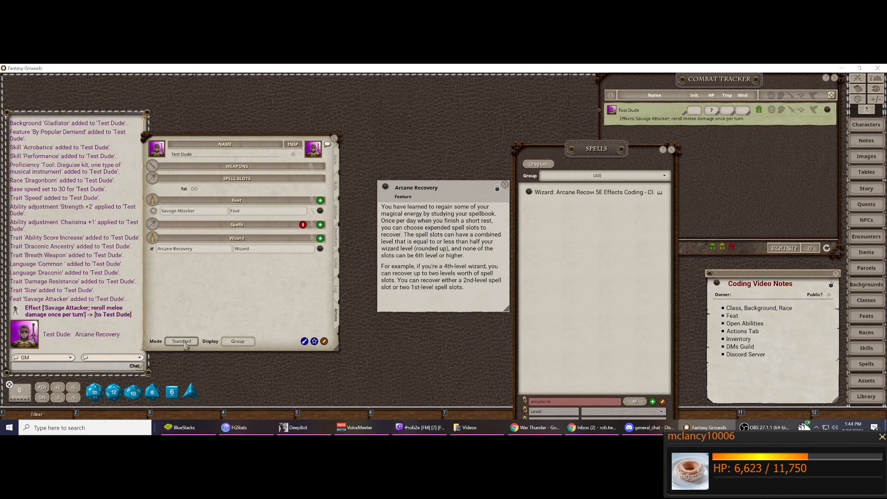
click(151, 249)
Close the Arcane Recovery and By Popular Demand descriptions and set the Spellcasting description aside above the Coding Video Notes.
click(507, 185)
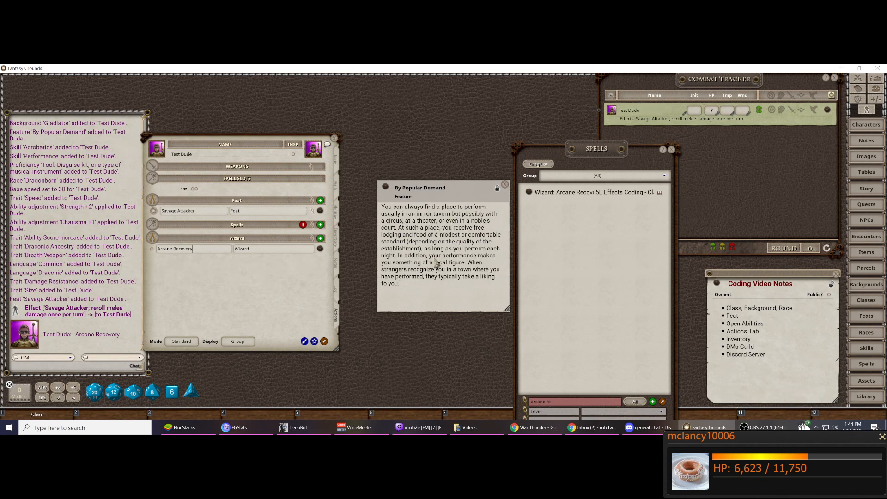
click(506, 185)
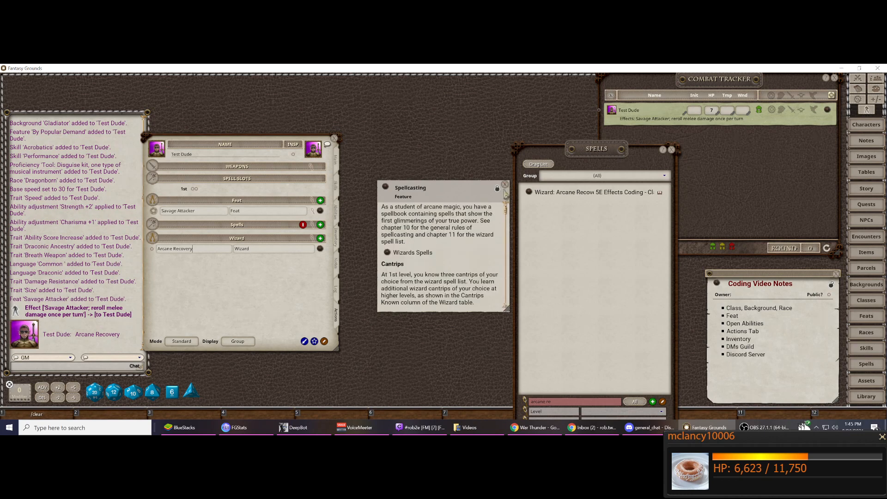
drag(440, 198, 769, 148)
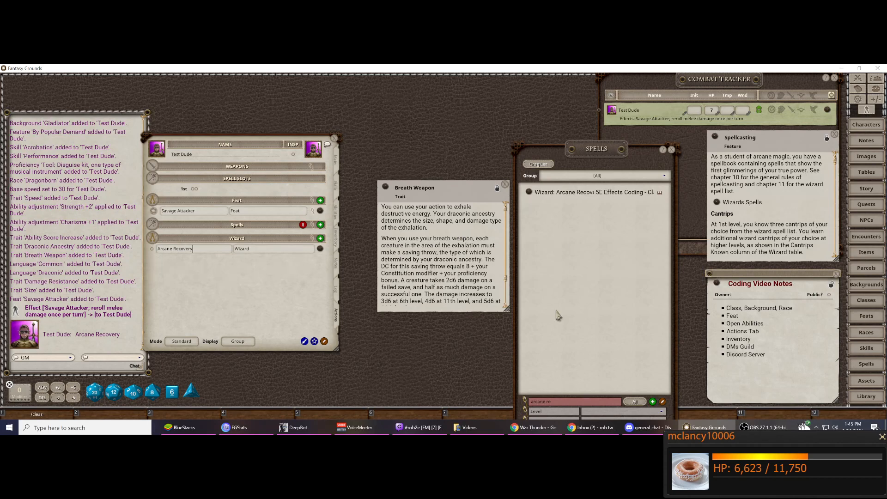
Search the spell list for "breath w" and add Dragonborn: Breath Weapon to Test Dude's actions.
click(561, 401)
text(breath w)
drag(528, 192, 230, 274)
Rename the new action Breath Weapon under a Dragonborn group, and delete the surplus empty group above Feat.
drag(192, 237, 157, 244)
key(ctrl+c)
key(BackSpace)
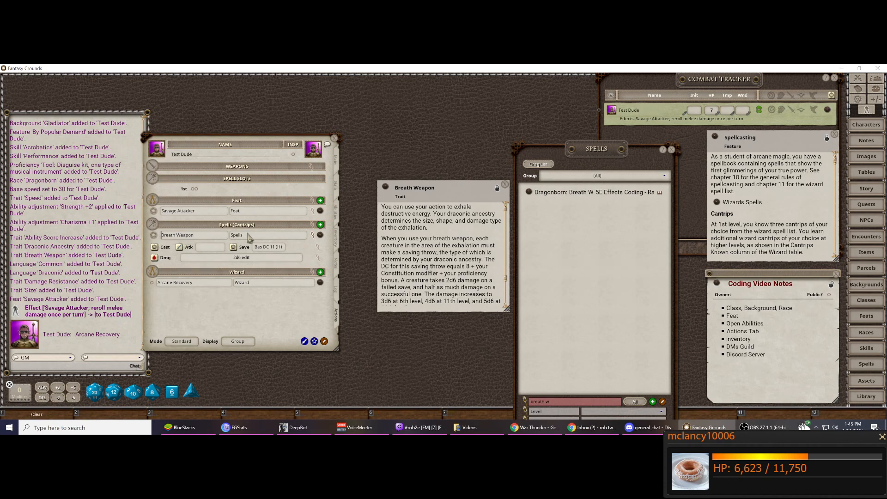
double_click(230, 237)
key(ctrl+v)
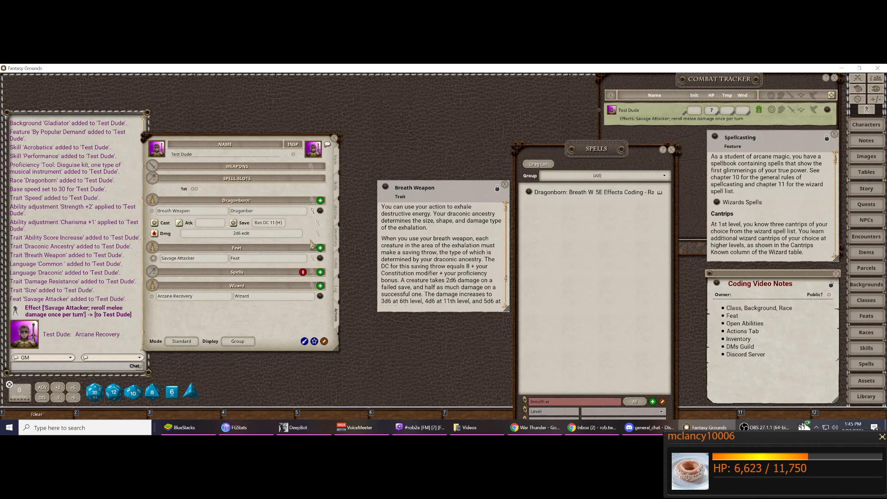
text(n)
key(shift+Tab)
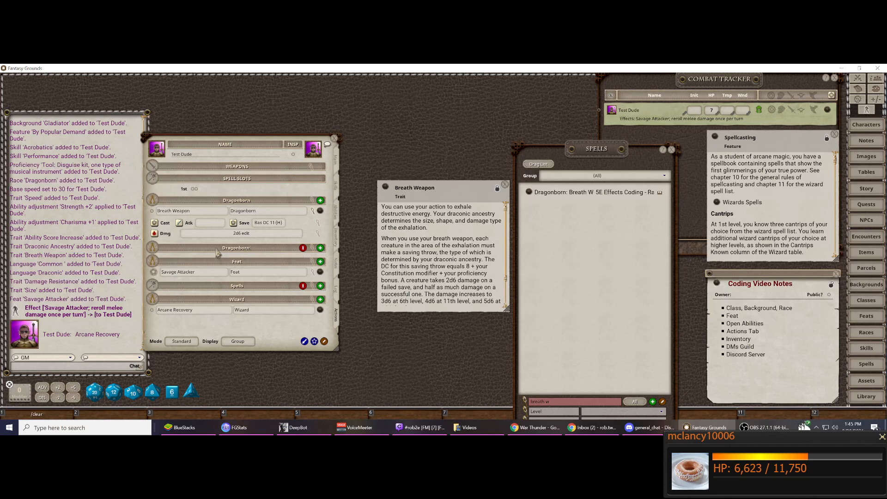
click(302, 248)
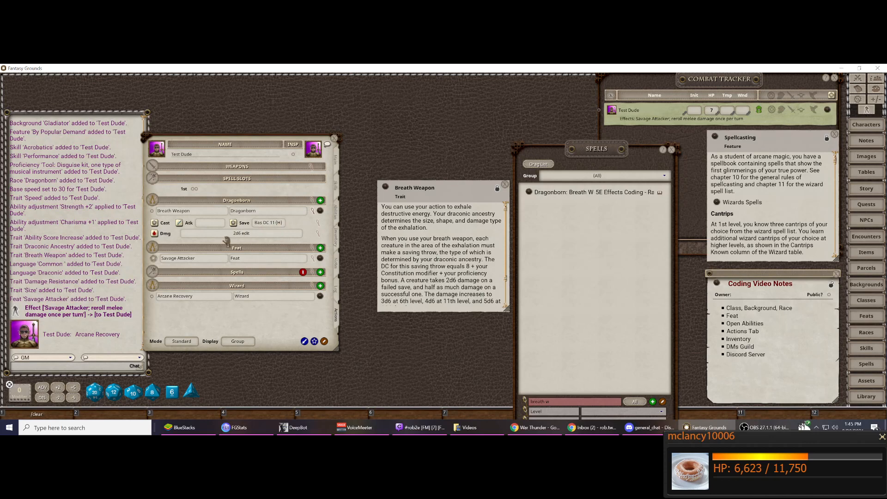
Close the Breath Weapon description, search the spell list for "damage res" and add Dragonborn: Damage Resistance to the Dragonborn group.
click(320, 211)
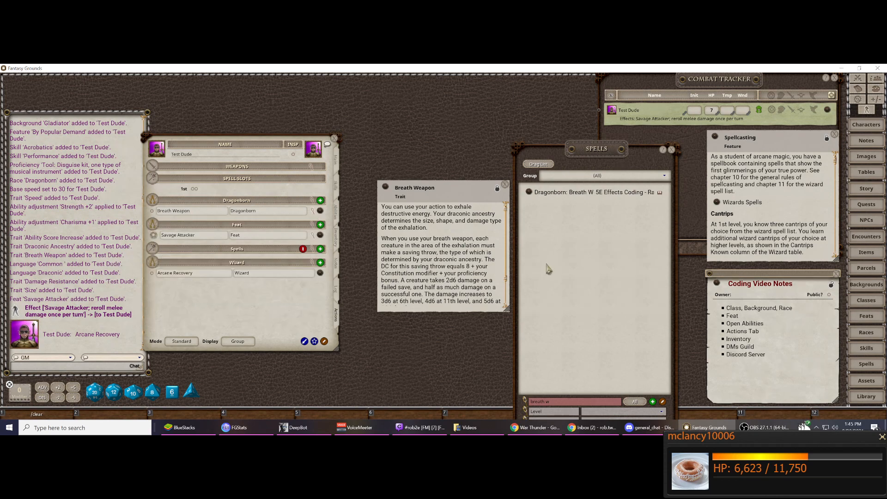
click(506, 187)
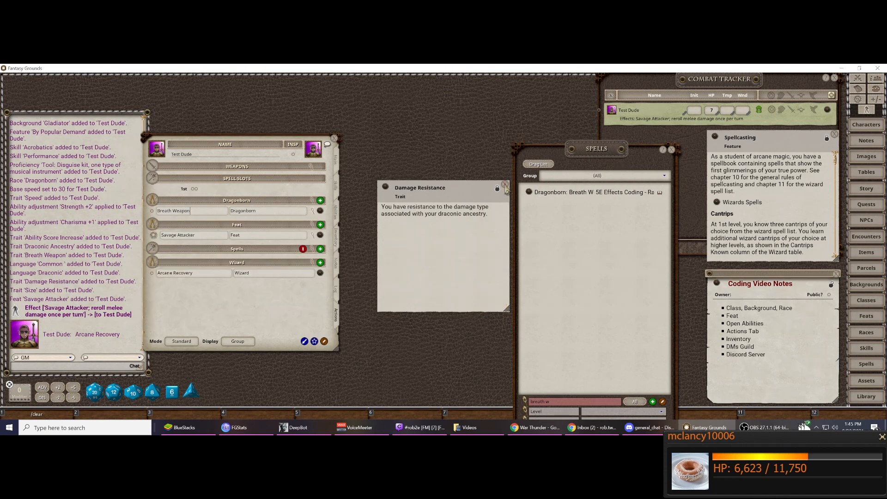
double_click(563, 401)
text(damage res)
drag(529, 193, 206, 216)
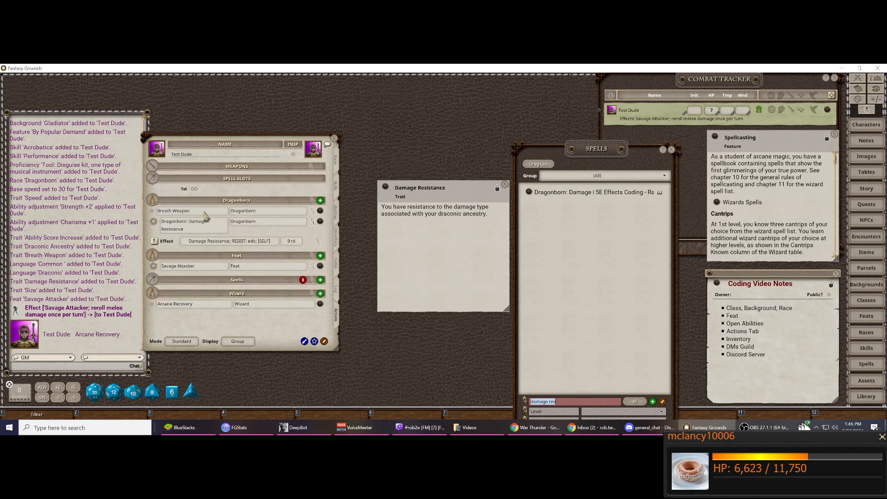
Rename the new Dragonborn action Damage Resistance by removing its race prefix.
click(191, 223)
key(BackSpace)
key(BackSpace)
key(BackSpace)
key(BackSpace)
key(BackSpace)
key(BackSpace)
key(BackSpace)
key(BackSpace)
key(BackSpace)
key(BackSpace)
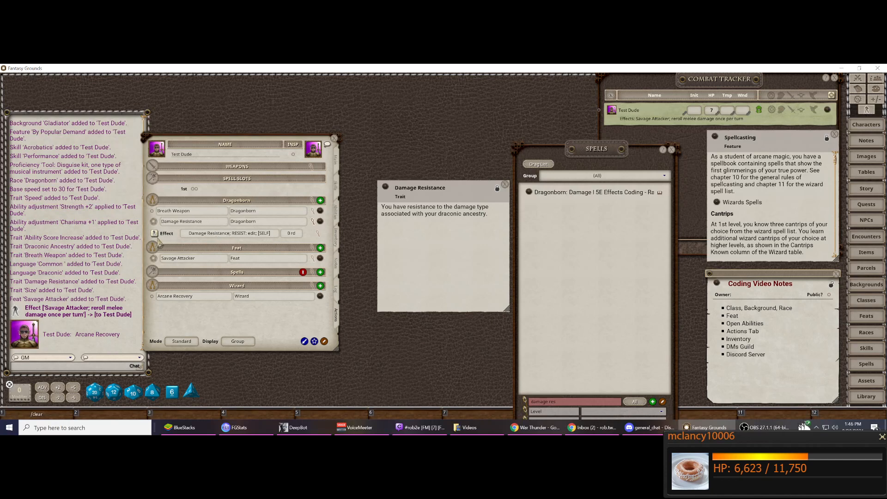
Apply the unedited Damage Resistance effect to Test Dude and delete it from the combat tracker's effects.
click(156, 234)
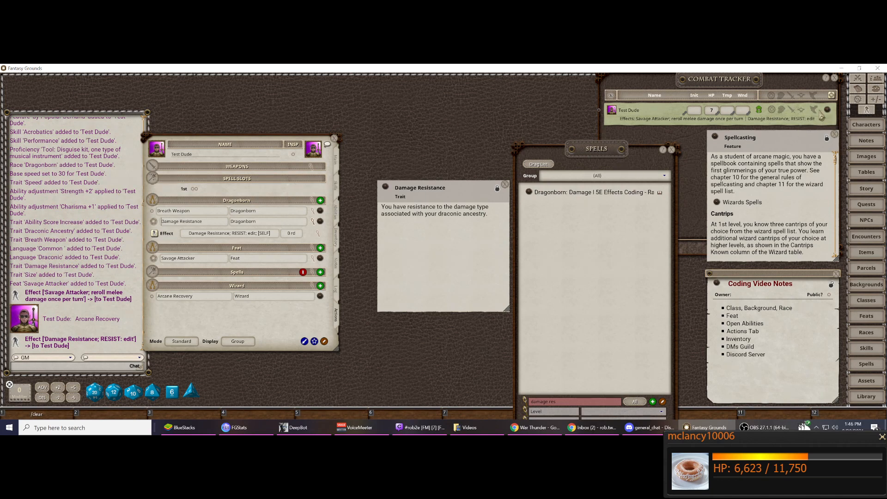
click(814, 109)
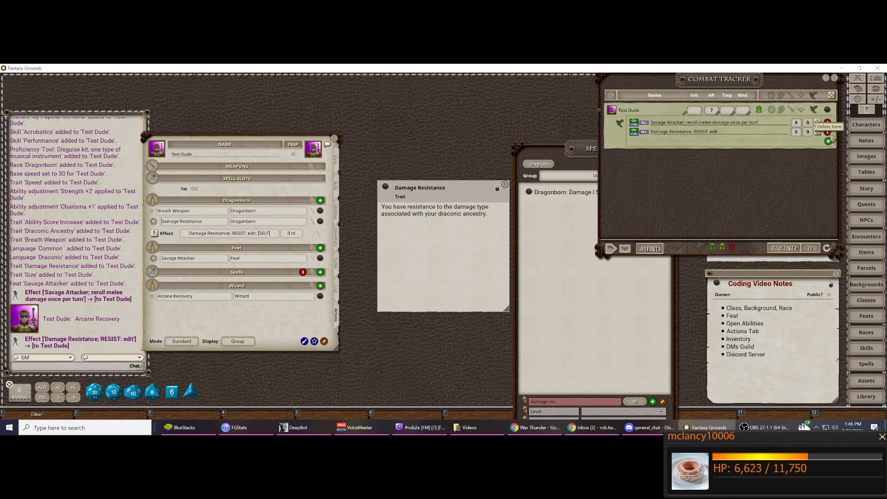
click(827, 133)
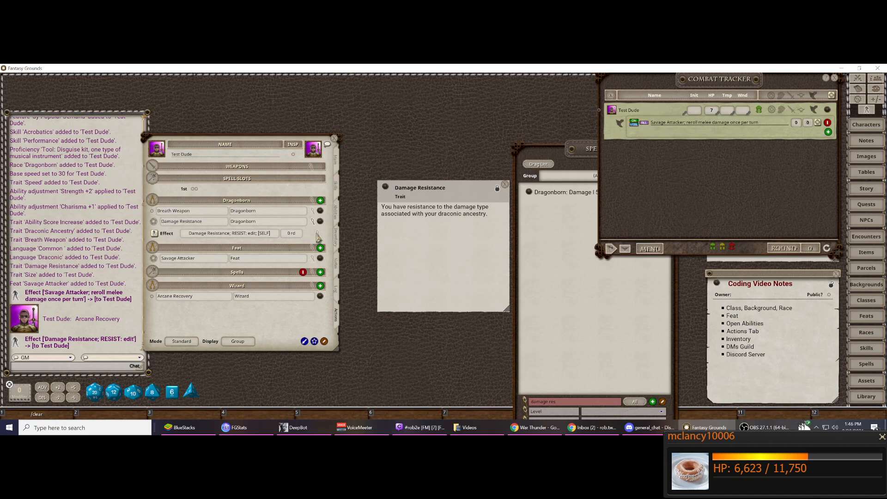
Set the damage type of Breath Weapon's 2d6 damage to cold.
click(314, 213)
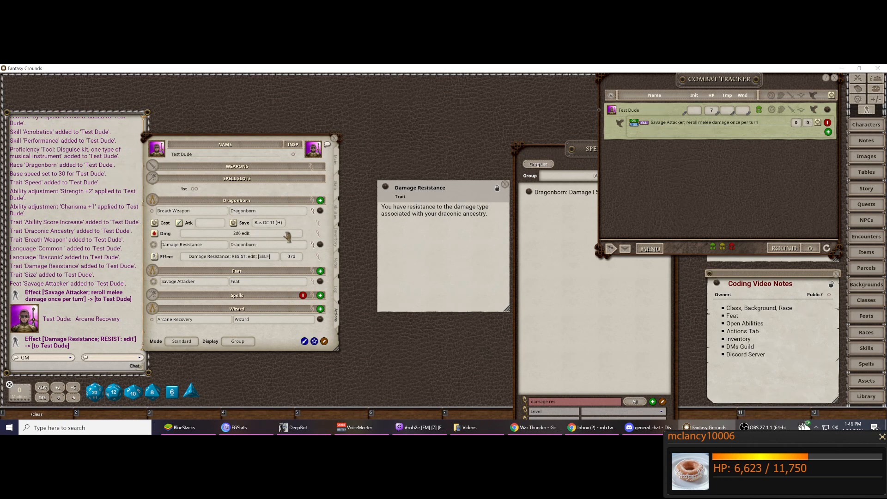
click(318, 234)
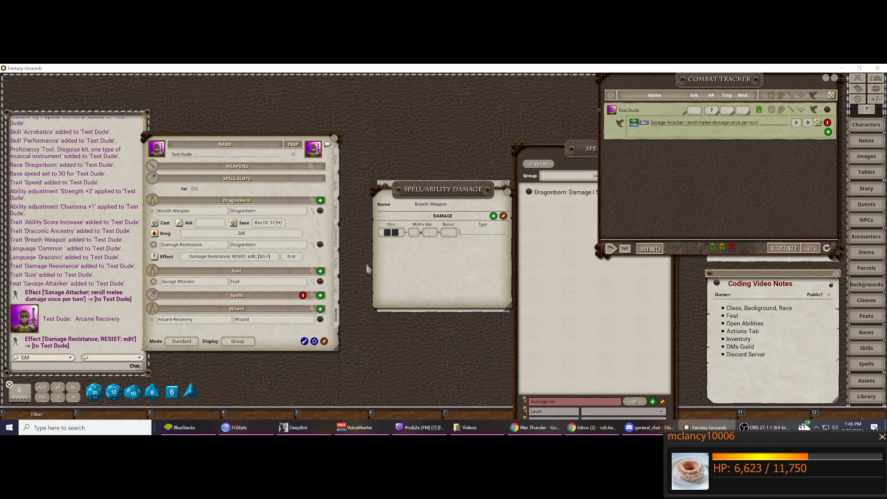
click(509, 197)
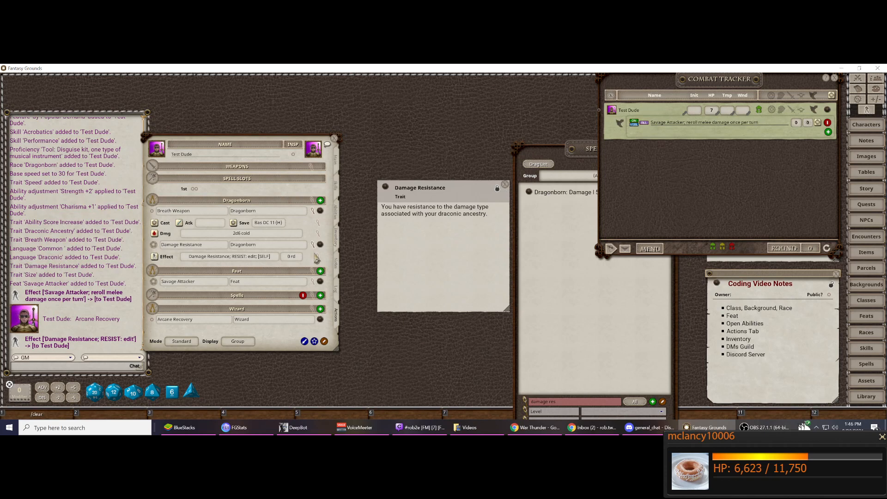
Set the Damage Resistance action's effect to "Damage Resistance; RESIST: cold".
click(318, 257)
click(458, 227)
key(BackSpace)
key(BackSpace)
key(BackSpace)
key(BackSpace)
text(cold)
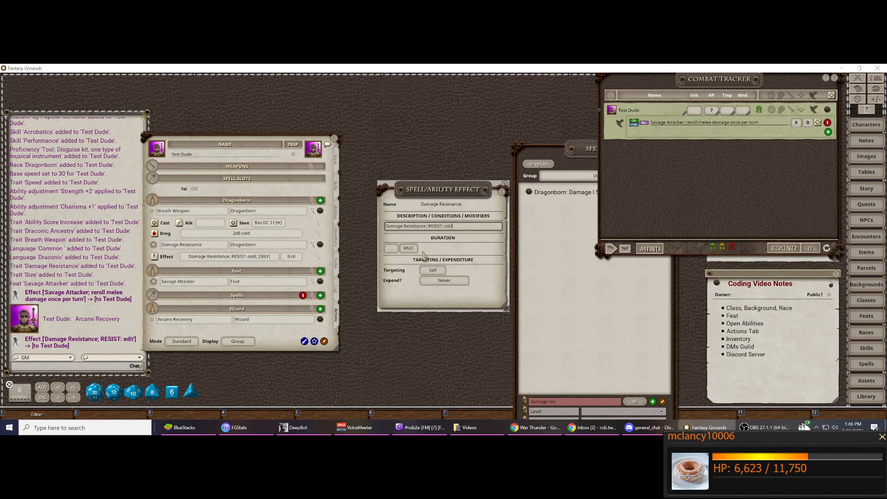
click(502, 193)
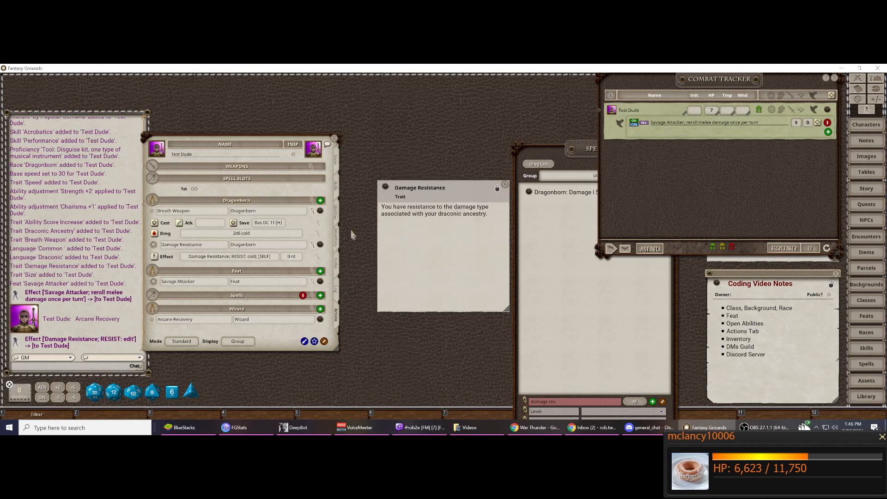
Collapse the Breath Weapon details and apply the Damage Resistance effect to Test Dude.
click(313, 244)
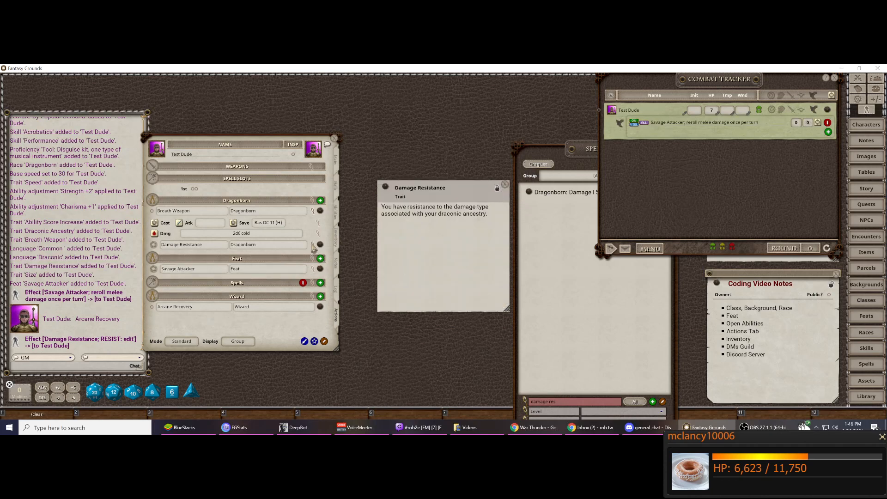
click(313, 210)
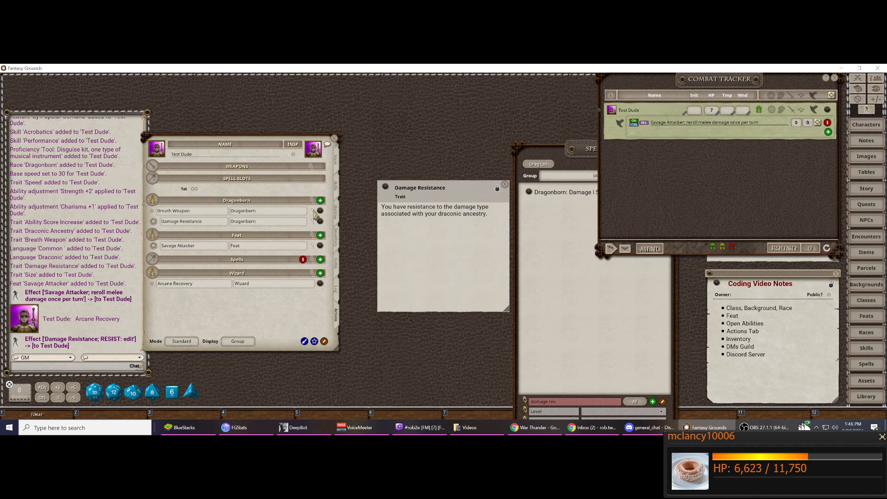
click(314, 223)
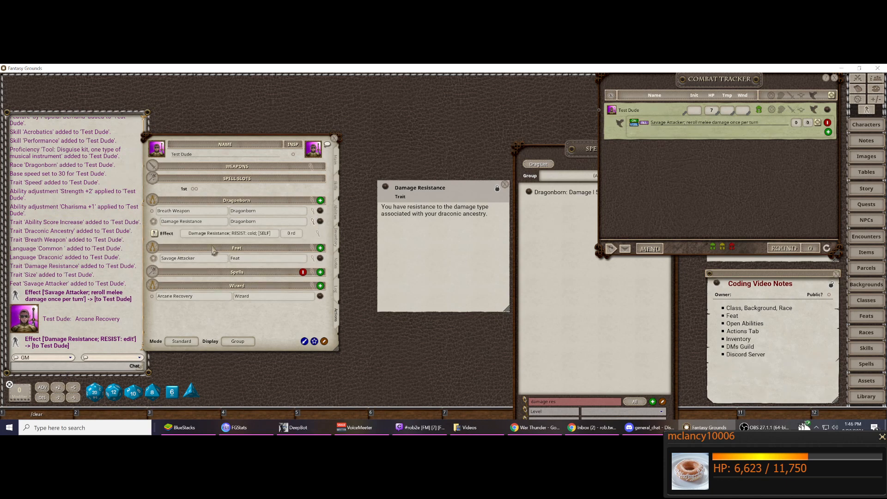
click(155, 235)
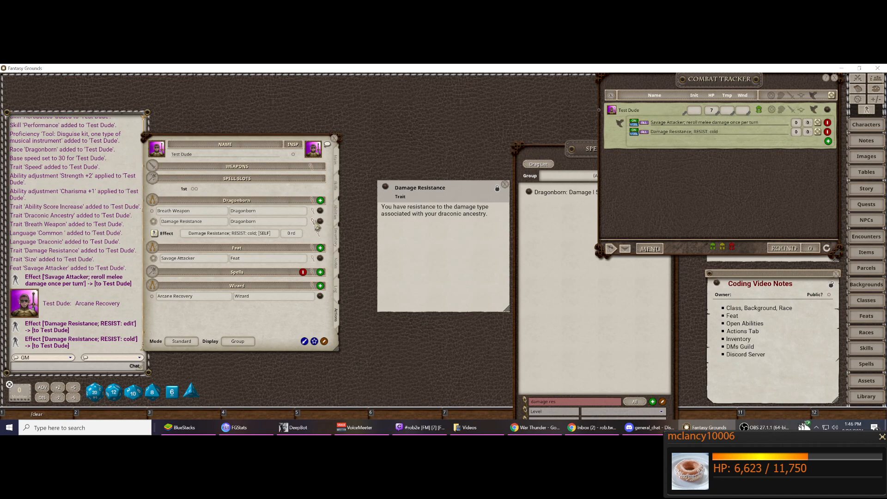
Close the Damage Resistance details and trait text, review the Draconic Ancestry table's damage types and close it.
click(314, 223)
click(506, 190)
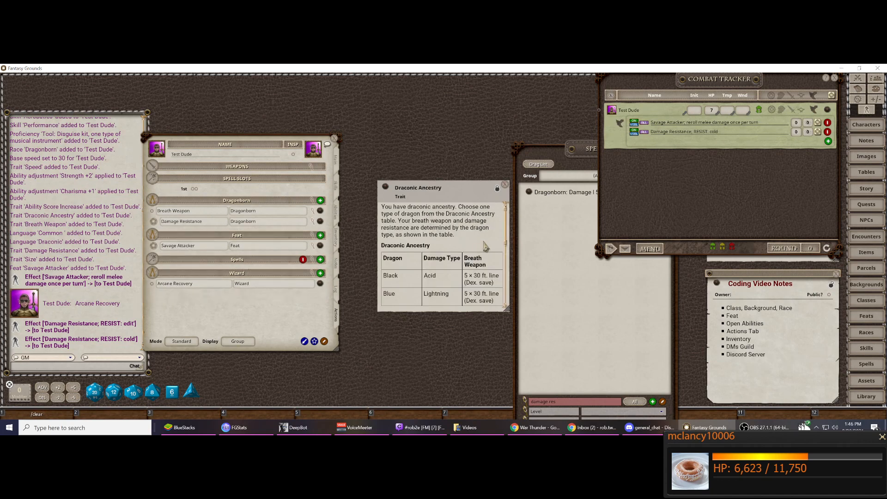
scroll(480, 273, down, 2)
scroll(440, 297, down, 3)
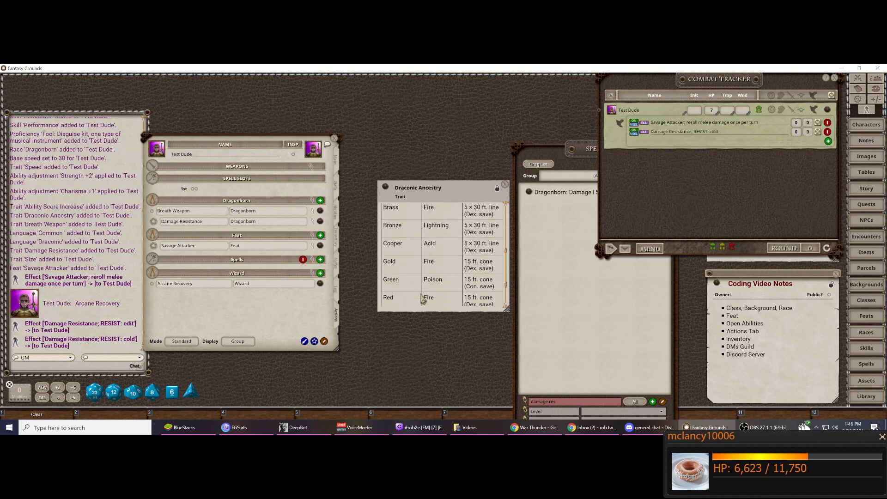
scroll(447, 300, down, 2)
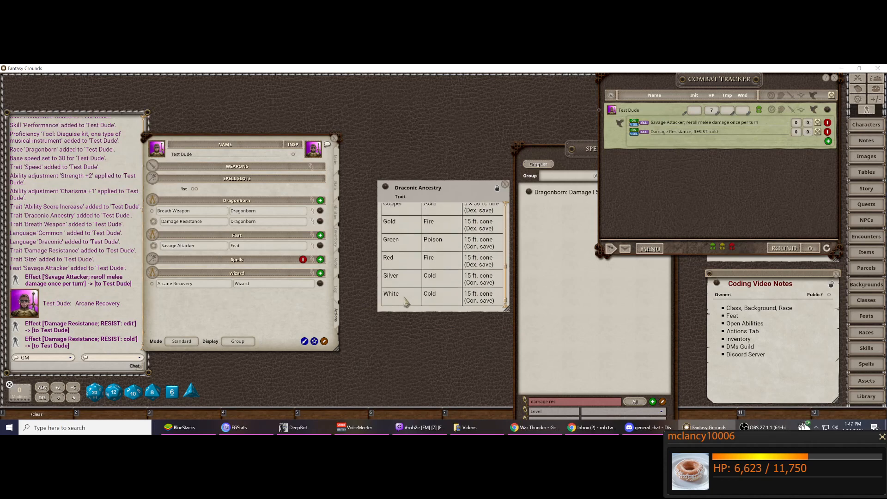
scroll(484, 305, up, 7)
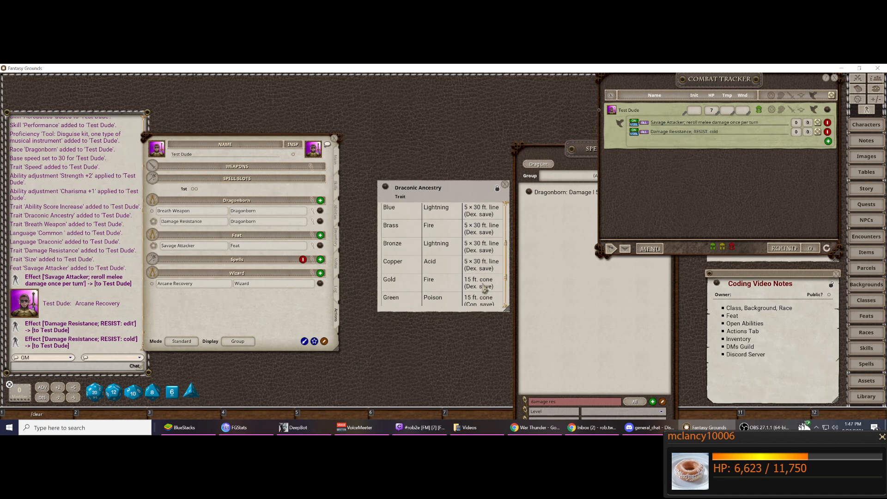
click(505, 186)
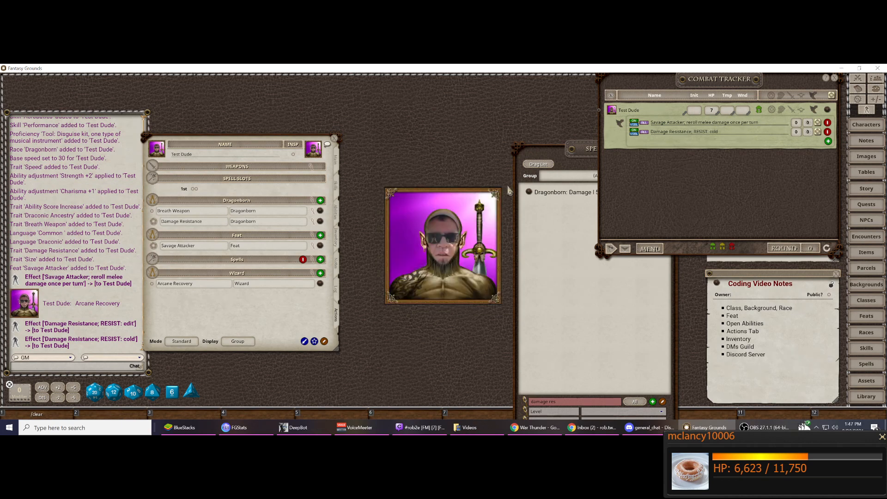
Clear the search text in the spells list and filter it to level 0.
drag(593, 155, 491, 121)
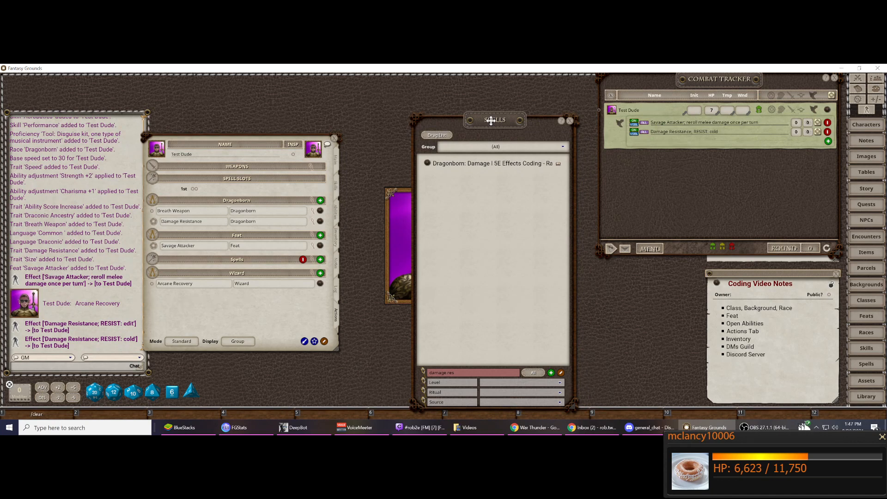
drag(491, 121, 527, 118)
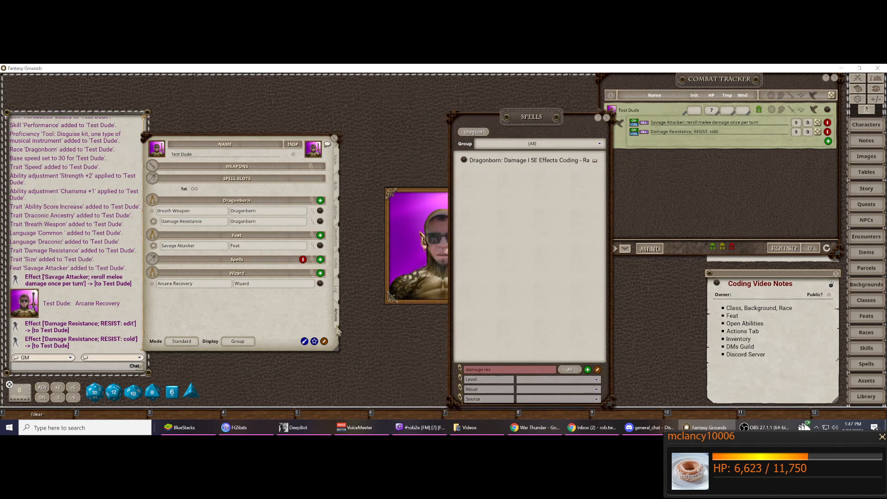
click(490, 370)
key(BackSpace)
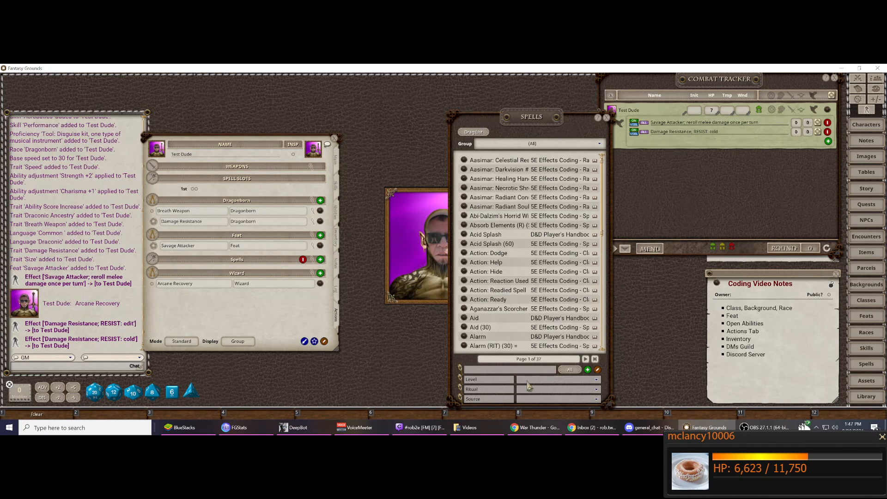
click(529, 386)
click(531, 328)
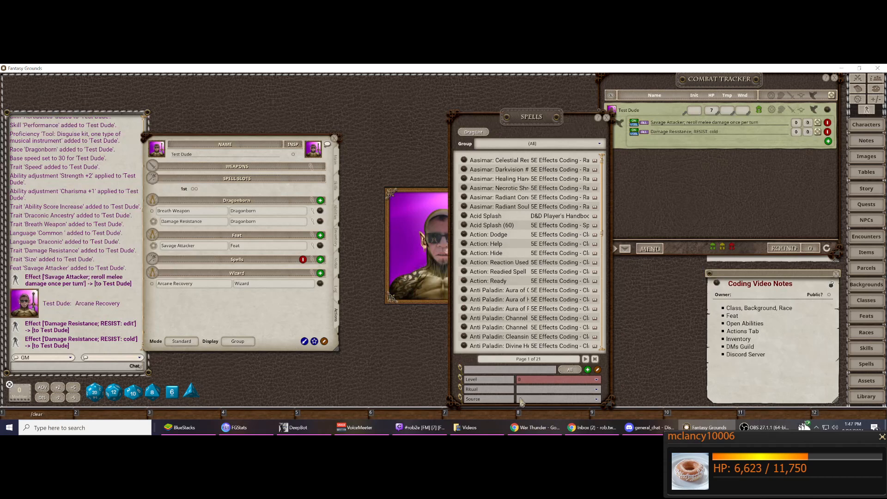
Filter the level 0 spells by the Wizard source.
click(522, 400)
scroll(559, 376, down, 1)
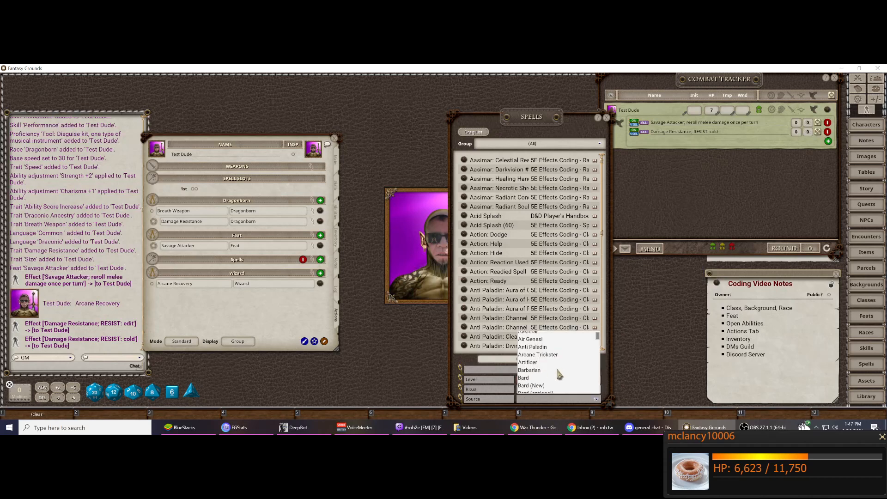
scroll(559, 375, down, 1)
drag(598, 342, 593, 387)
scroll(573, 376, down, 2)
click(534, 382)
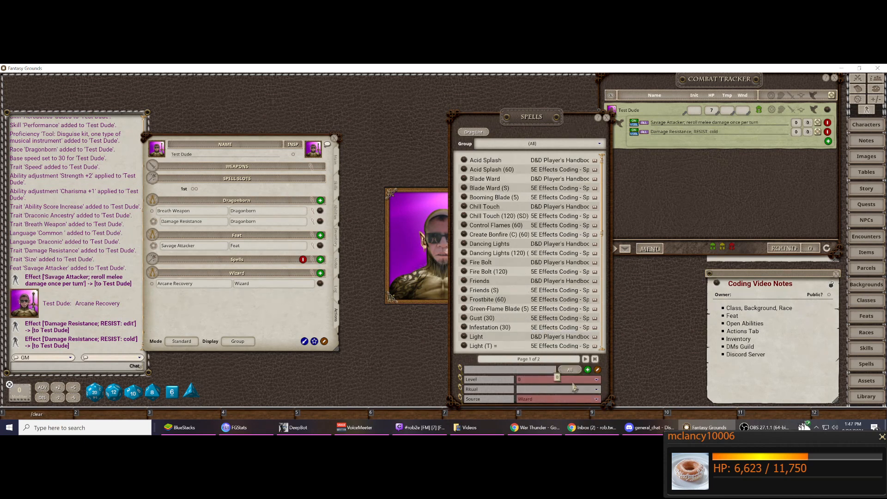
Move the spells list clear of the character portrait and limit it to the group "5E Effects Coding - Spells".
drag(526, 121, 640, 102)
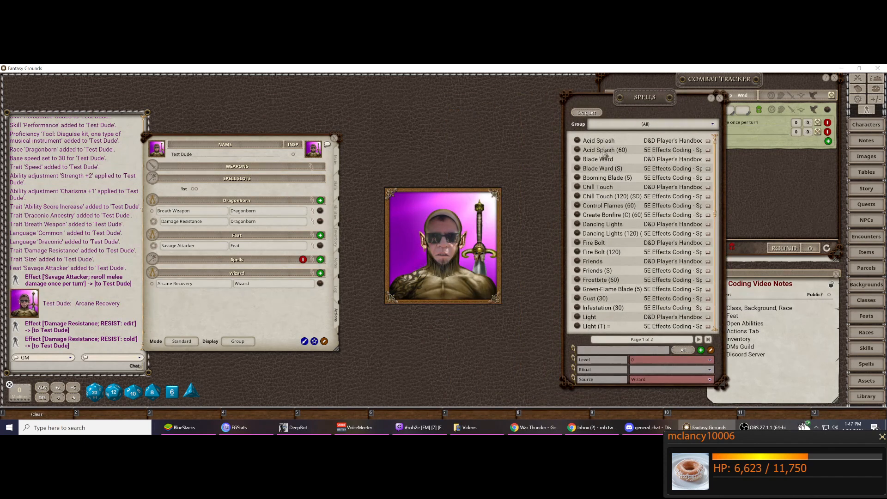
click(643, 125)
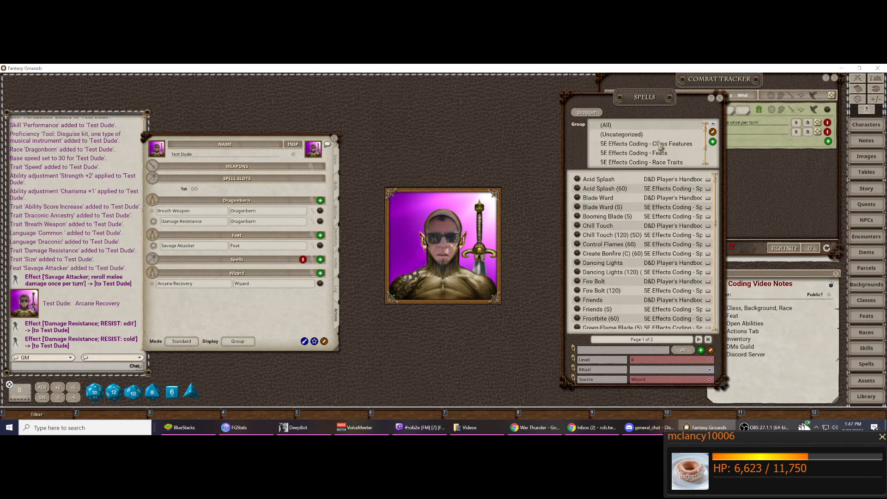
click(609, 124)
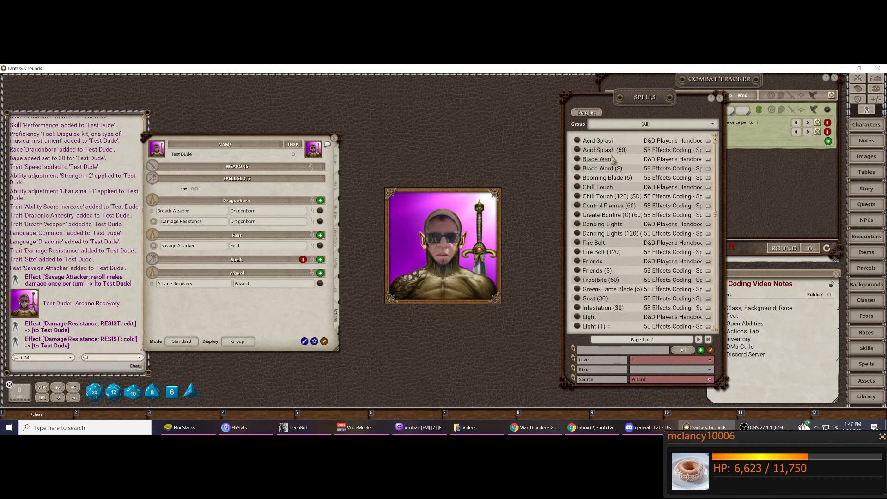
click(642, 125)
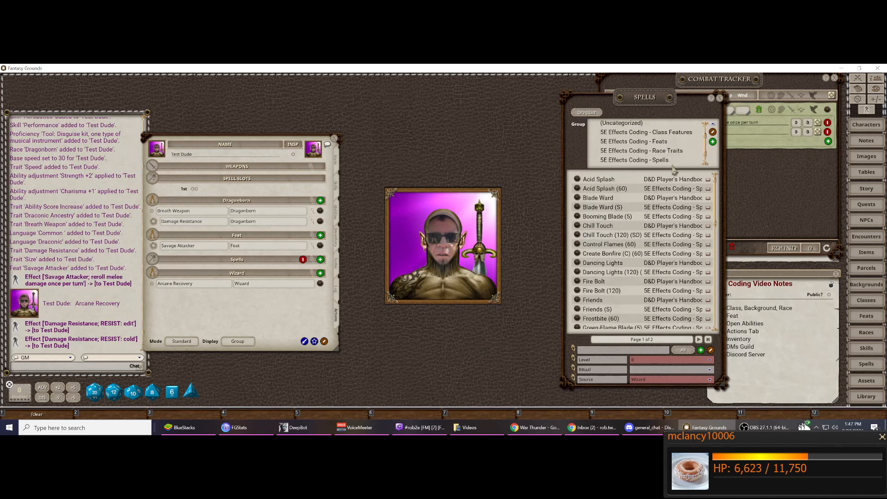
click(664, 160)
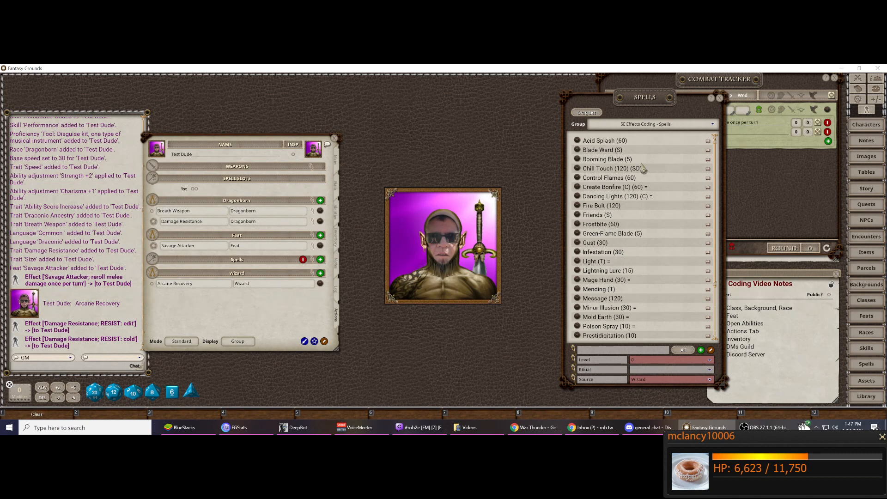
Add the cantrips Acid Splash (60) and Fire Bolt (120) to Test Dude's spells and collapse their details.
drag(577, 140, 273, 312)
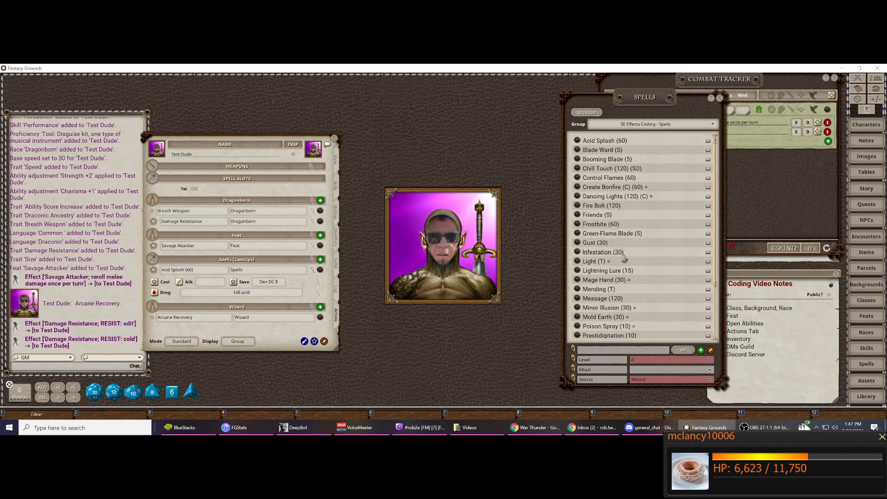
drag(578, 206, 251, 282)
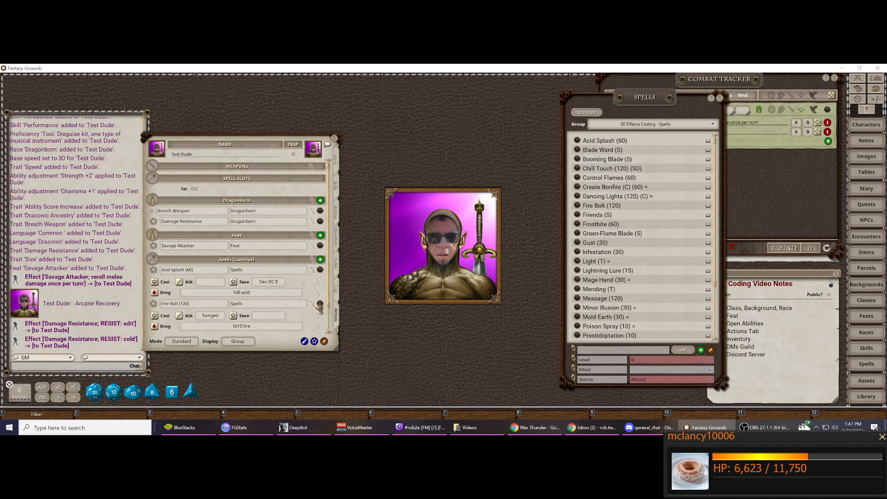
click(313, 304)
click(314, 270)
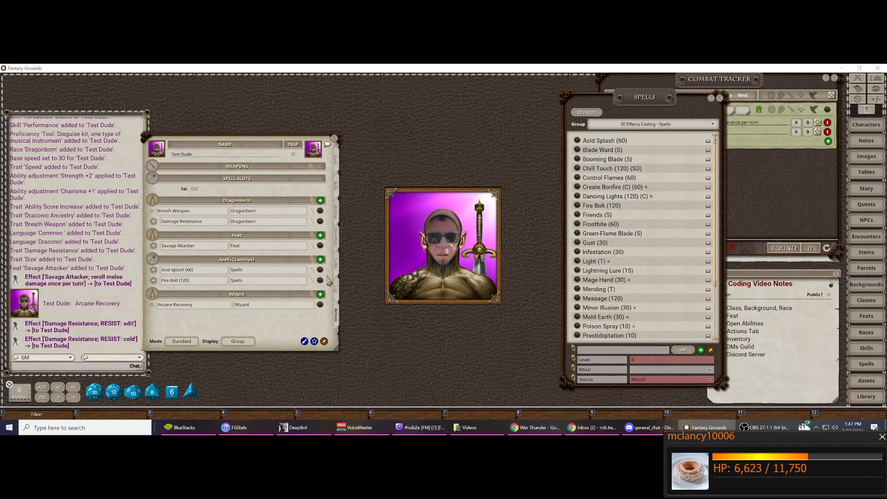
Open Fire Bolt's attack and save settings to refresh its group attack bonus, close them and collapse the spell.
click(312, 280)
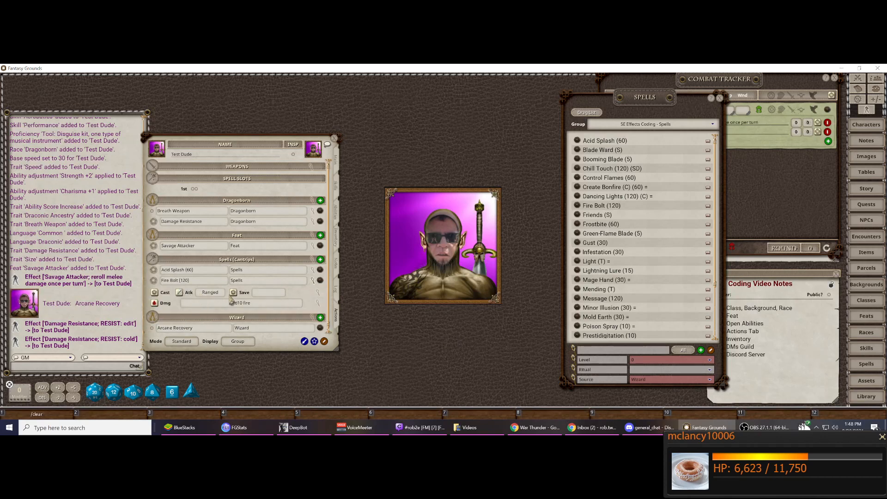
click(313, 280)
click(313, 281)
click(214, 292)
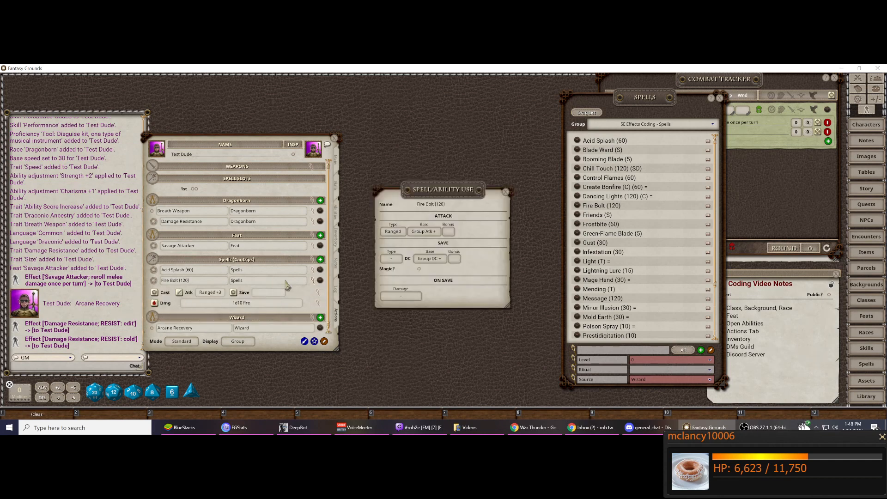
click(506, 192)
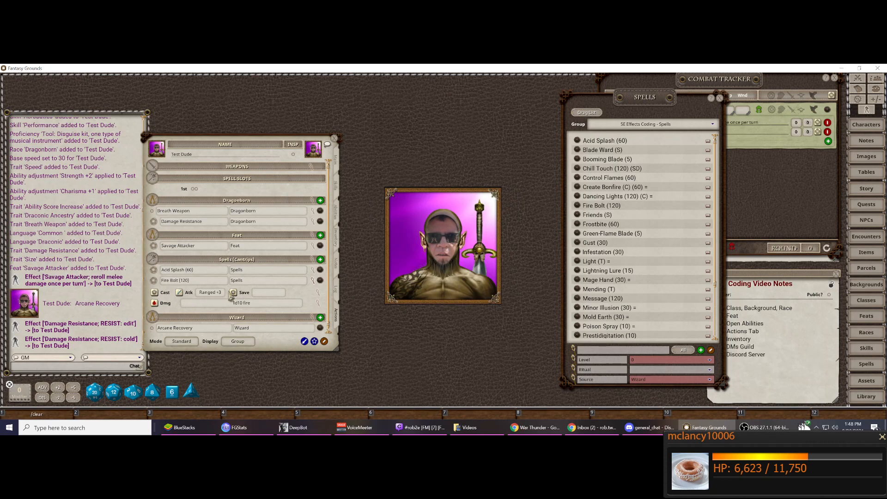
click(313, 283)
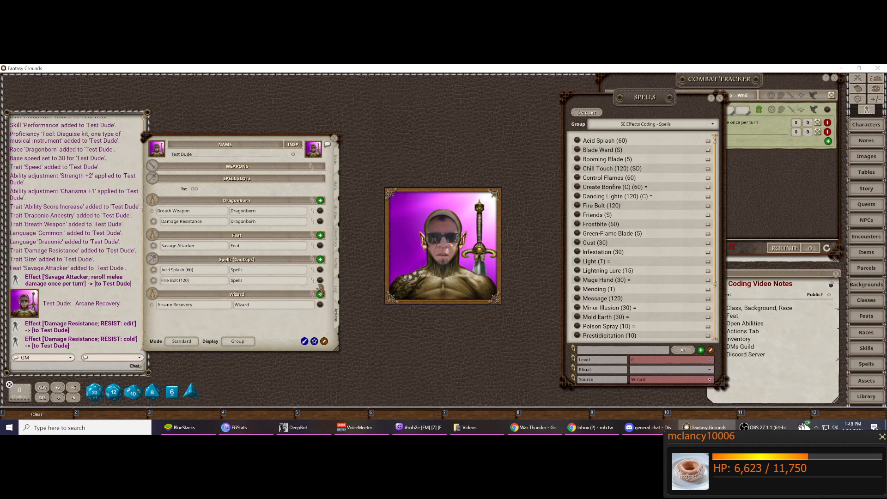
click(314, 284)
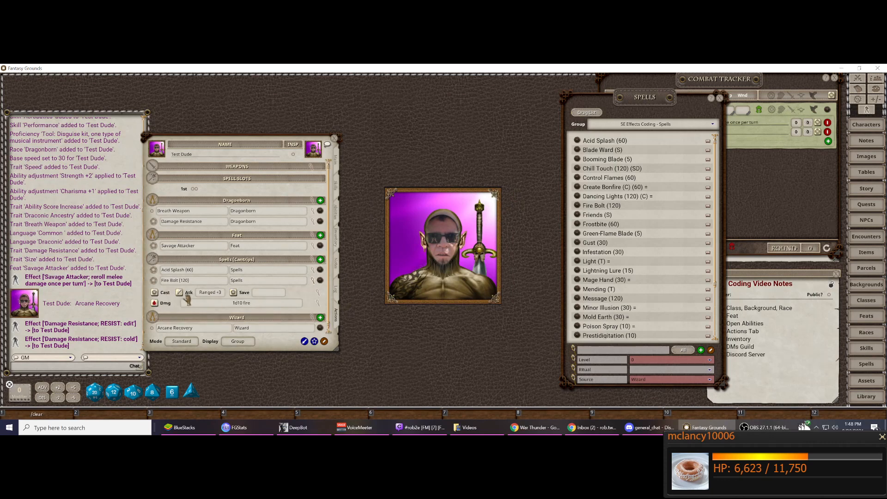
click(313, 281)
Open Acid Splash's attack and save settings to refresh its group save DC, close them and collapse the spell.
click(313, 270)
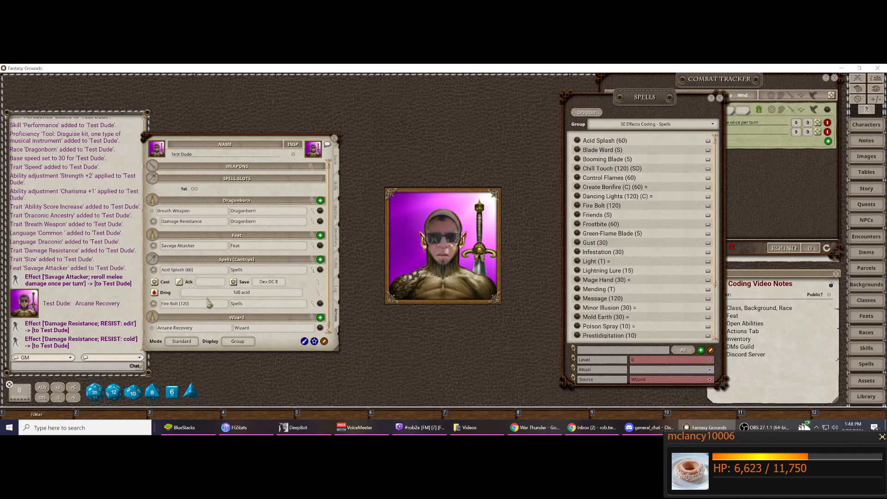
click(318, 283)
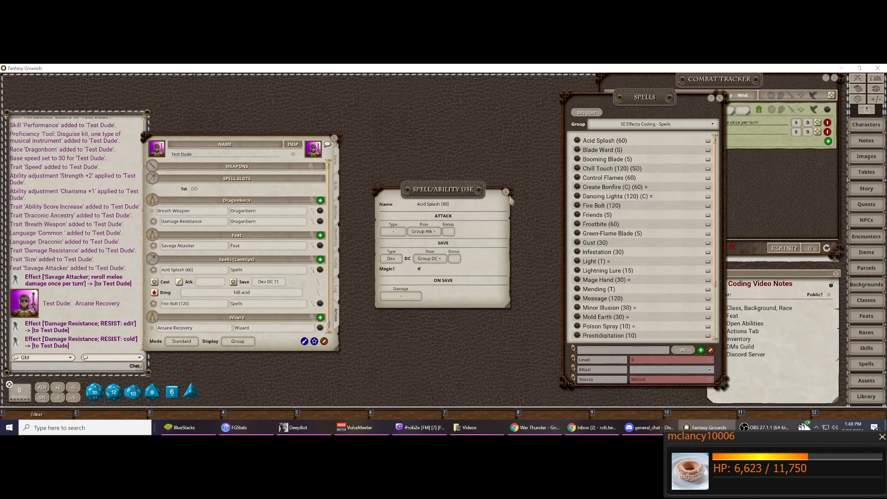
click(506, 191)
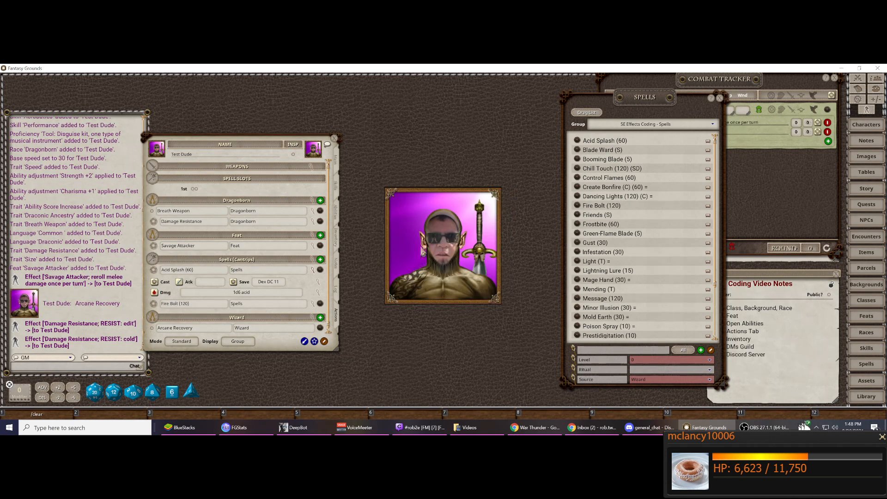
click(312, 271)
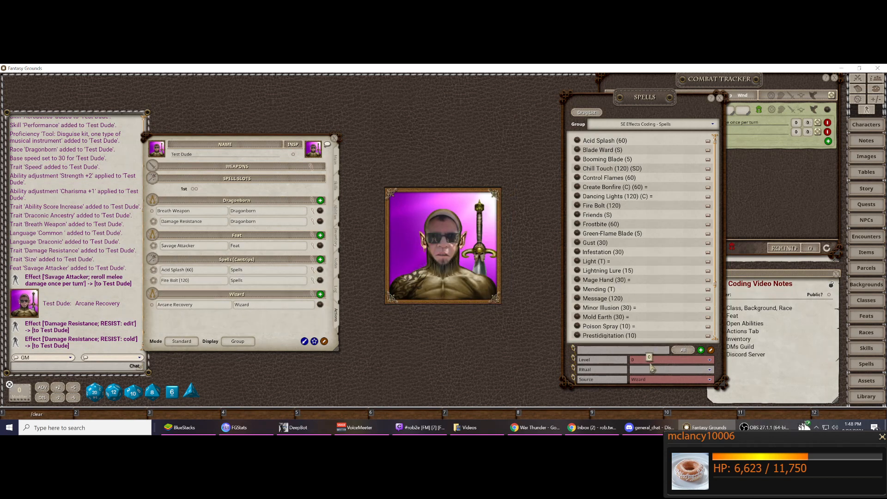
Filter the Wizard spells to level 1, add Magic Missile (120) to Test Dude and collapse its details.
click(652, 362)
click(645, 312)
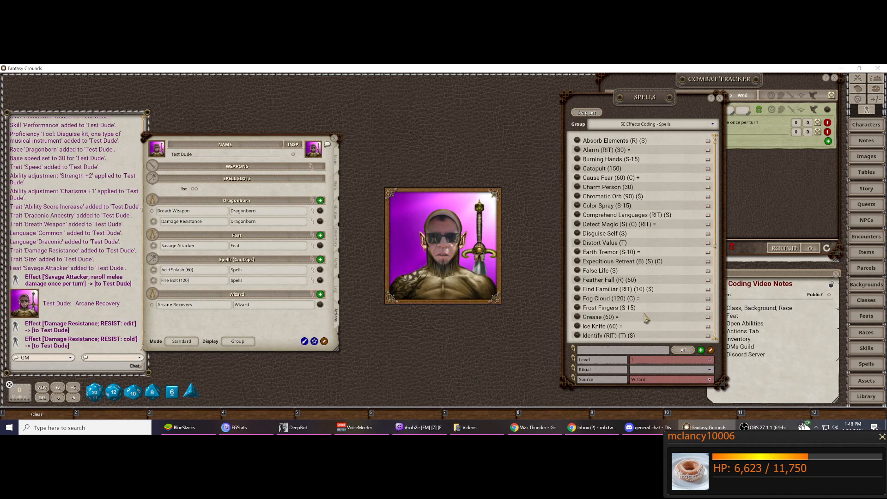
scroll(618, 291, down, 5)
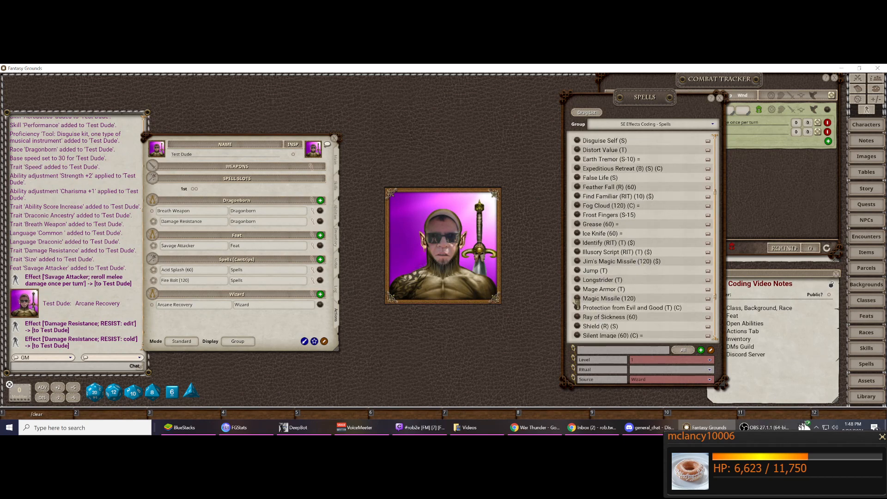
drag(577, 301, 221, 280)
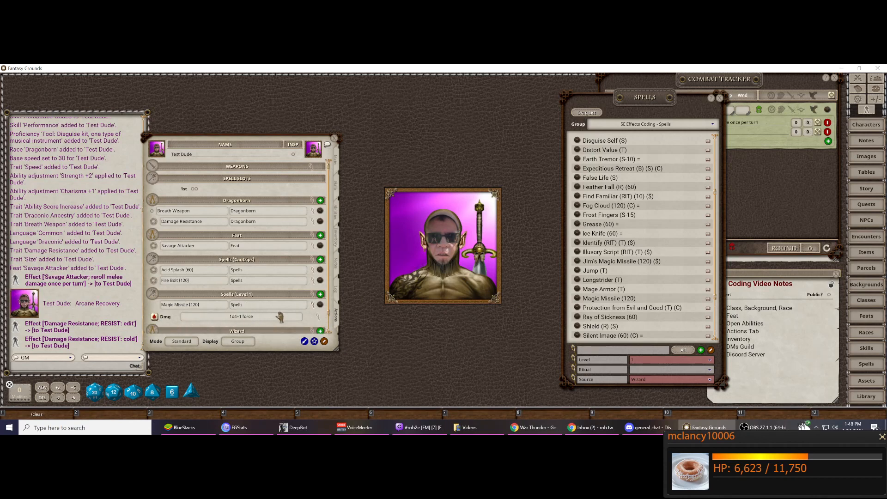
click(319, 305)
Add the level 1 spell Sleep (90) to Test Dude, uncover the combat tracker and collapse Sleep's effect details.
scroll(631, 261, down, 3)
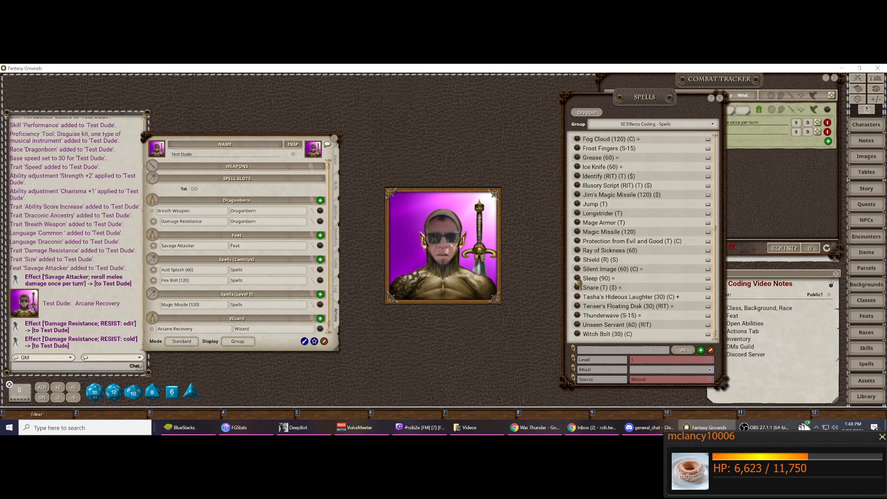
drag(578, 280, 217, 310)
scroll(270, 315, down, 1)
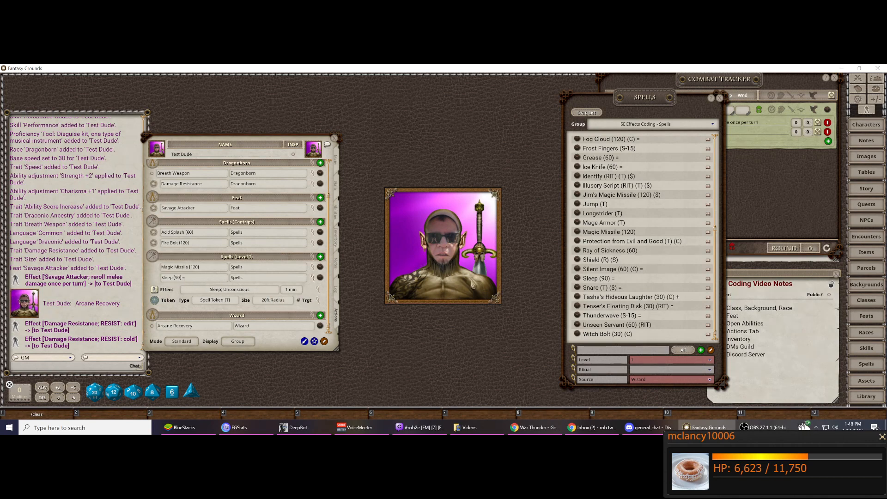
drag(664, 98, 512, 100)
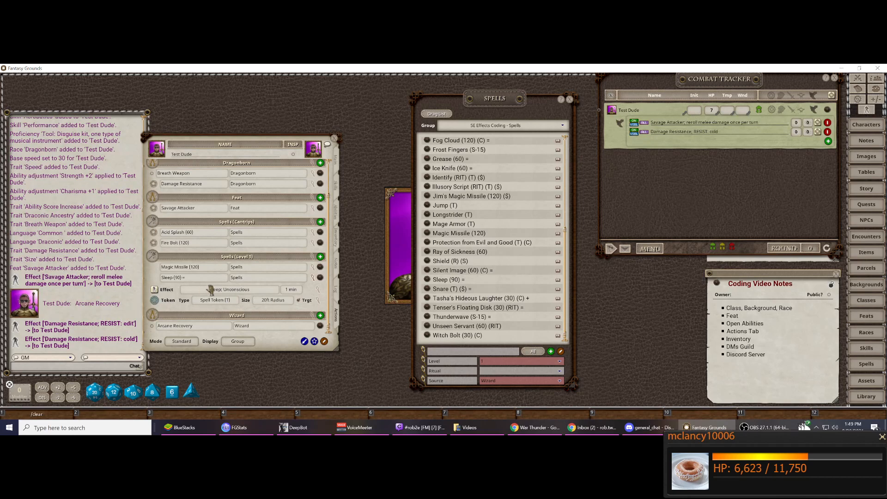
click(320, 277)
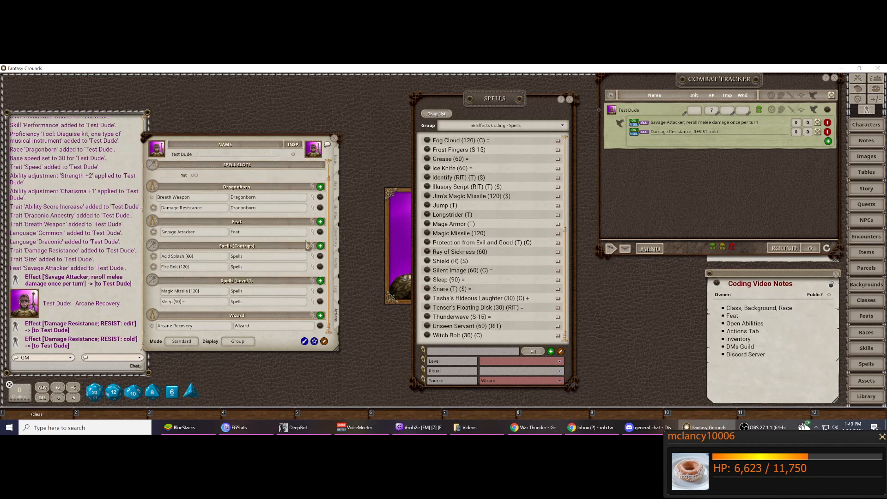
Close the spell list and show Test Dude's inventory page.
drag(495, 106, 463, 110)
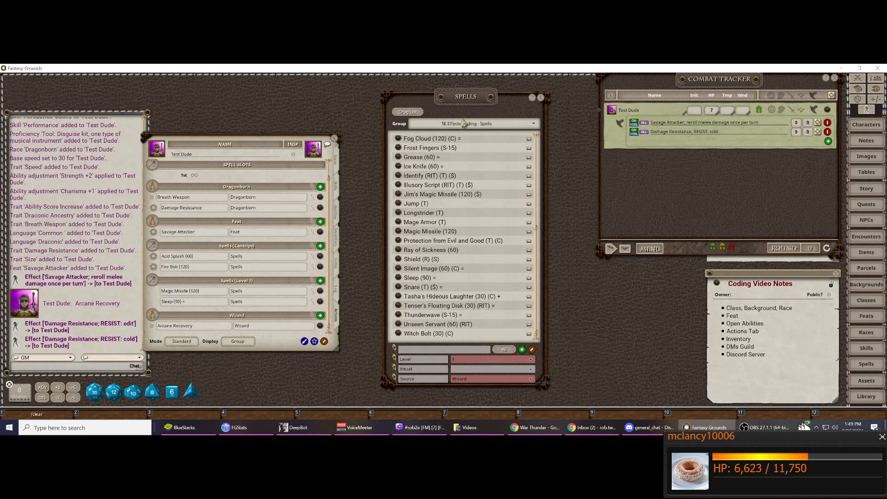
click(541, 99)
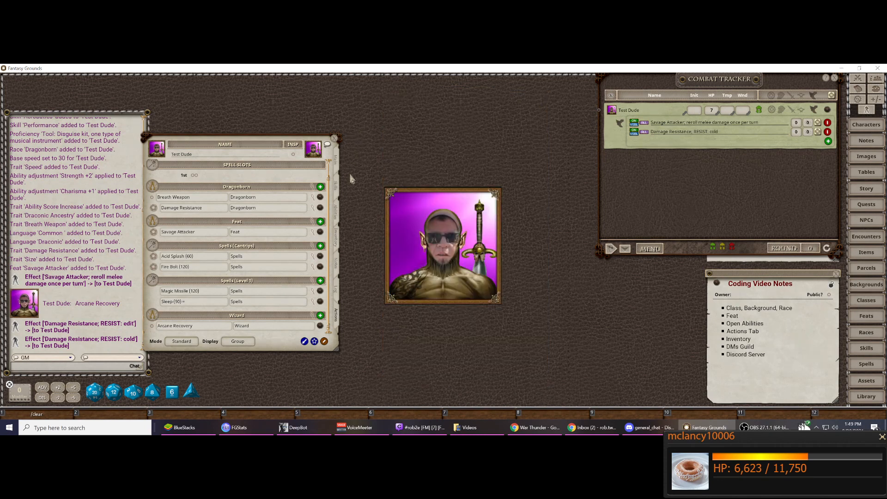
click(339, 245)
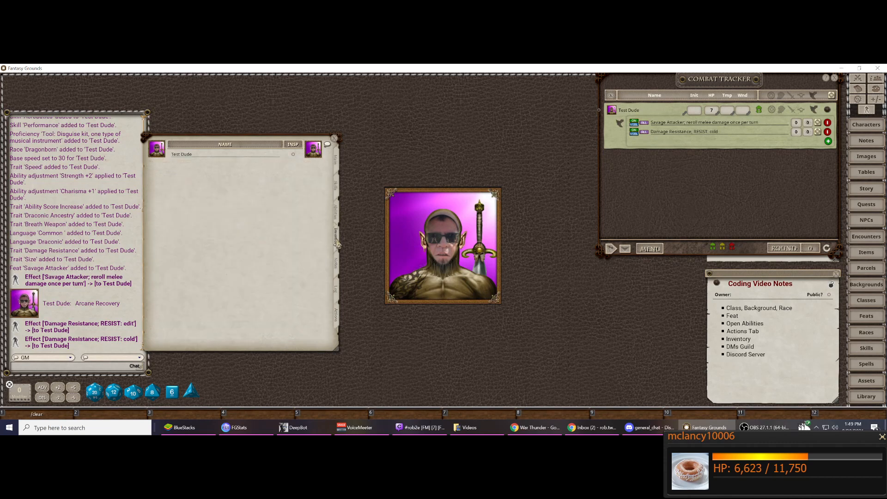
Look up the 5E Background & Class Equipment Bundle in the module library and close the library.
click(867, 400)
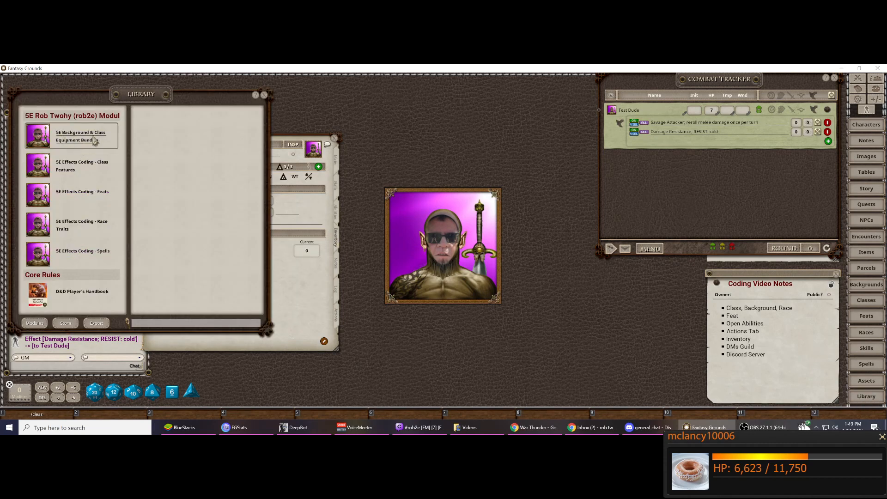
click(264, 95)
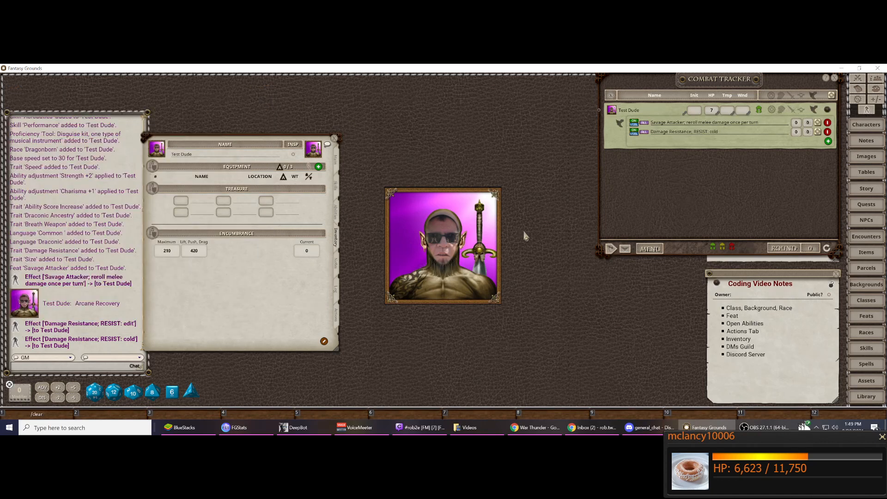
Open the parcels list, check Test Dude's background and add the Background Equipment: Gladiator parcel to the character's inventory.
click(867, 268)
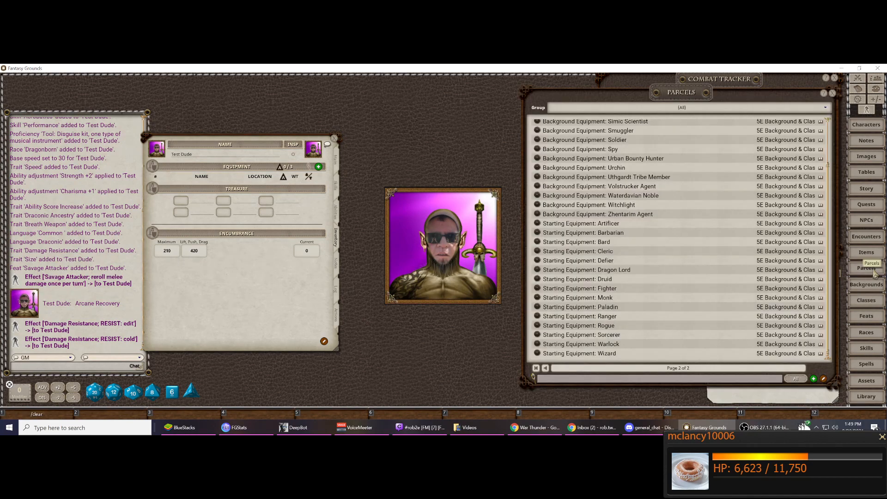
drag(631, 94, 501, 82)
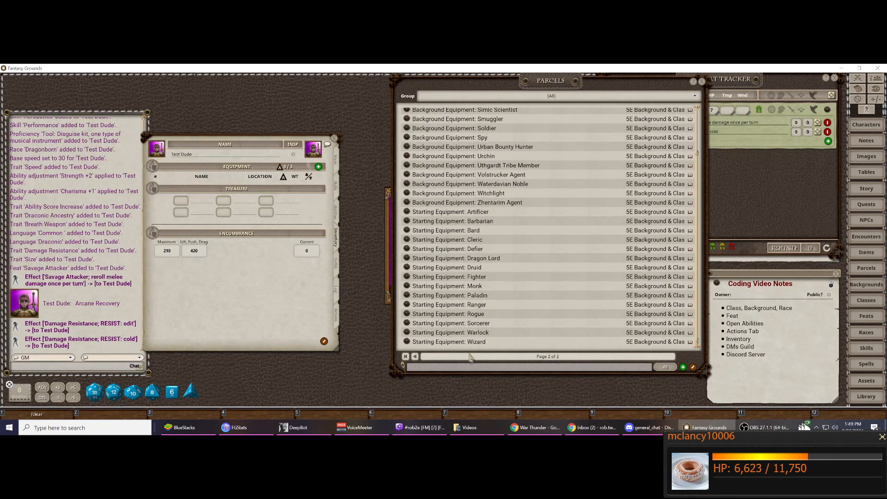
click(405, 357)
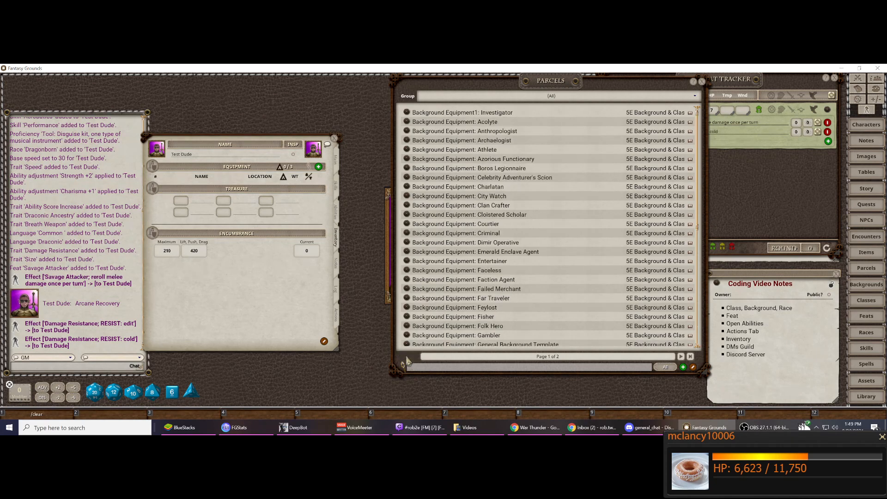
click(337, 162)
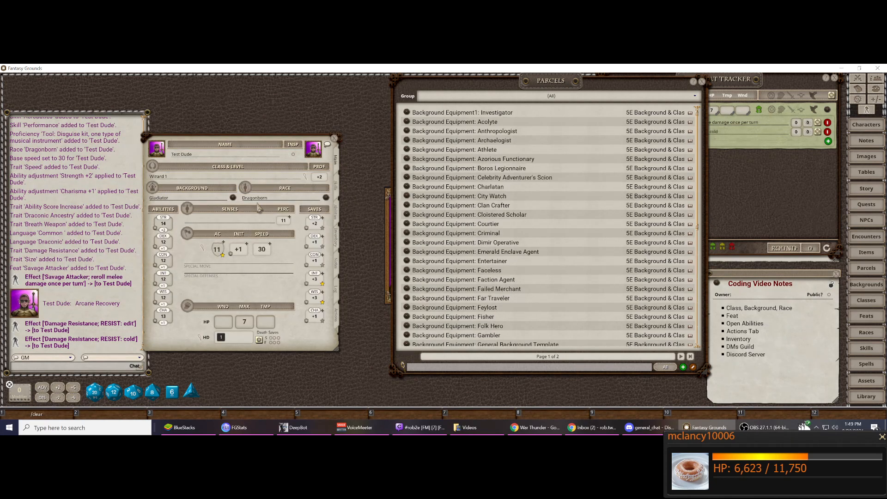
click(338, 329)
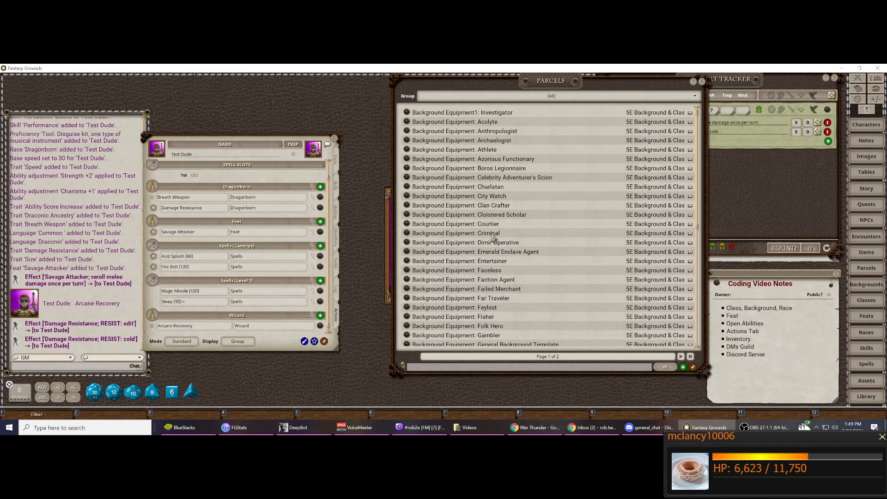
scroll(497, 244, down, 4)
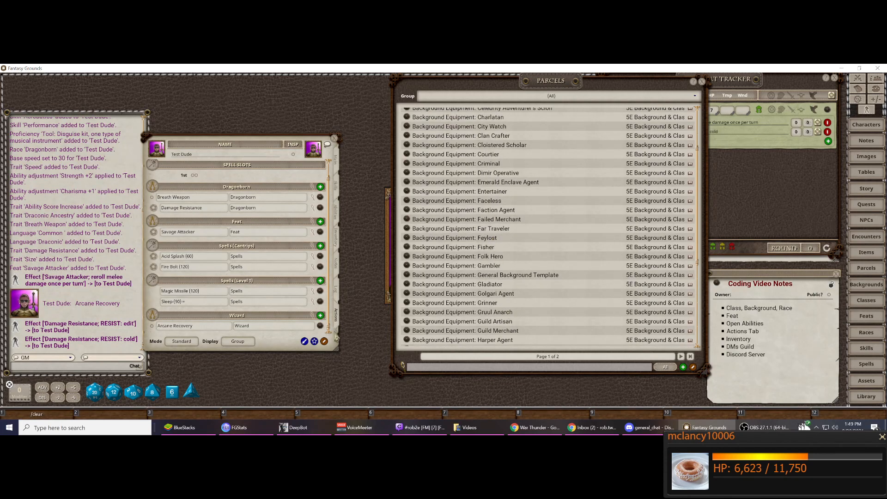
click(338, 243)
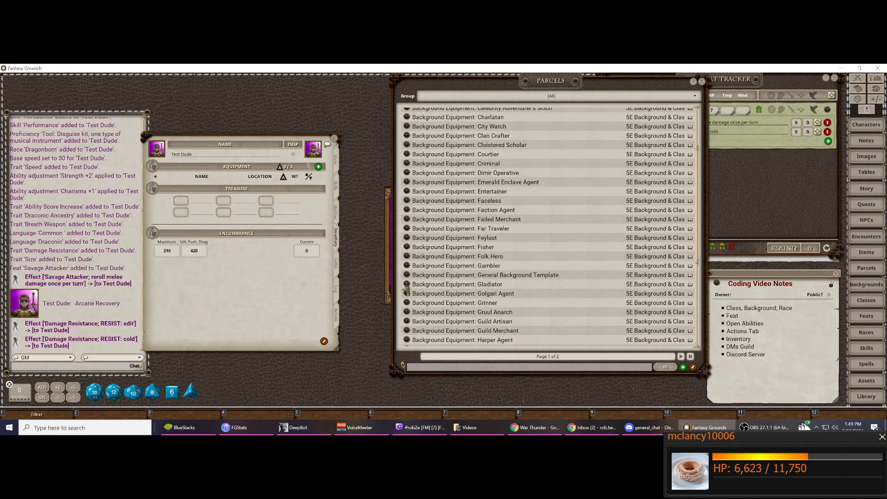
drag(408, 285, 231, 286)
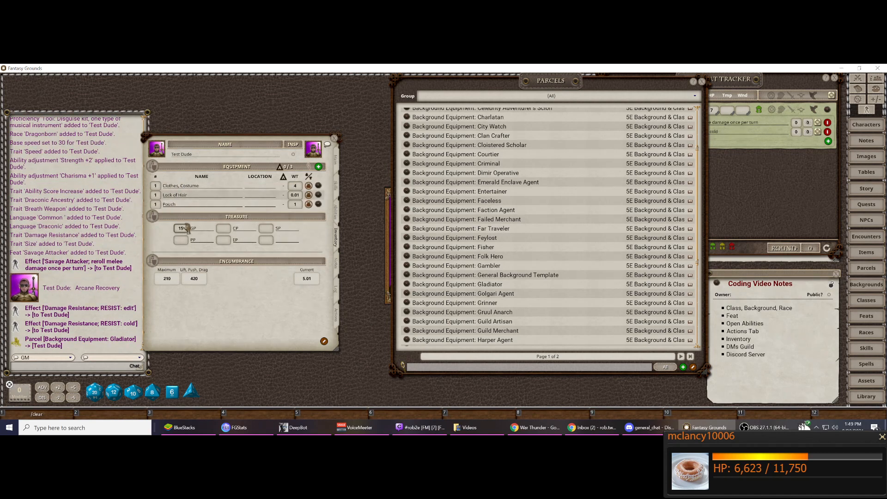
Add the Starting Equipment: Wizard parcel to Test Dude's inventory, review the items and close the parcels list and character sheet.
click(691, 359)
scroll(569, 314, down, 4)
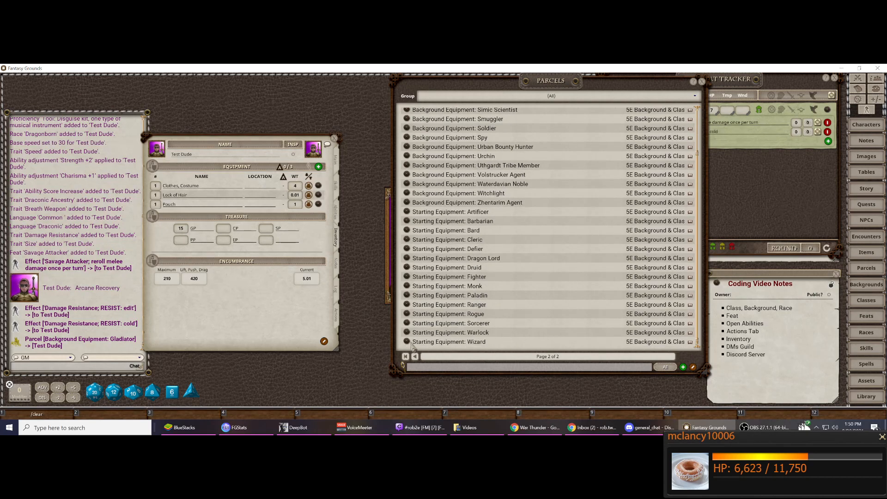
drag(407, 343, 329, 341)
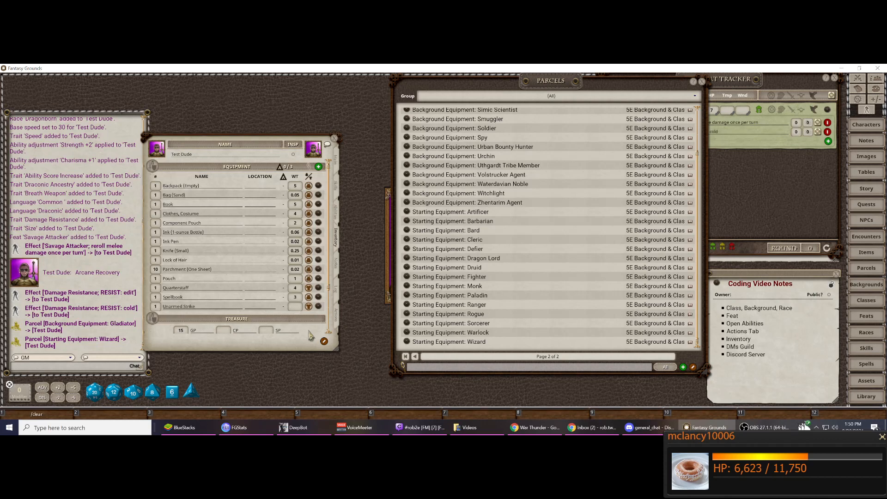
scroll(309, 337, down, 2)
scroll(309, 338, up, 2)
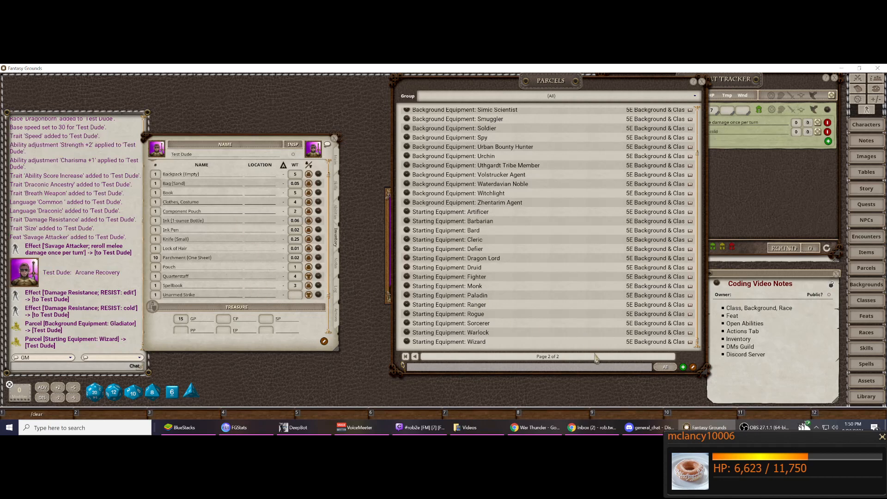
click(702, 82)
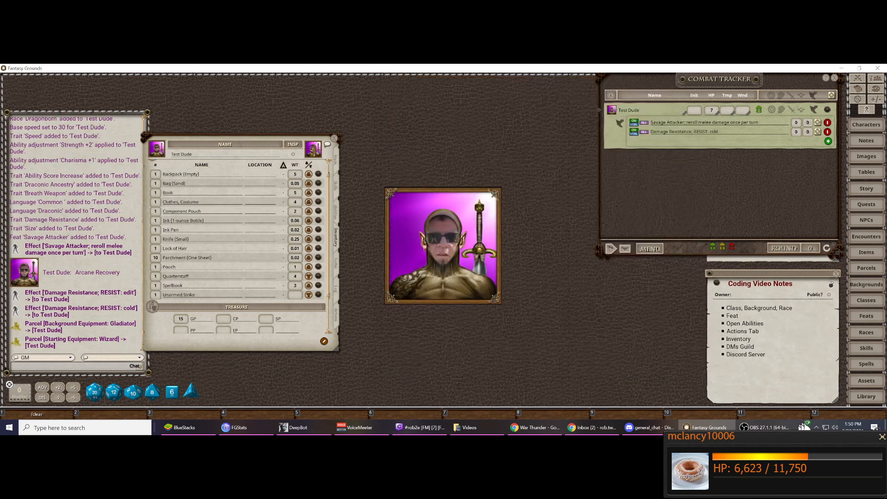
click(334, 138)
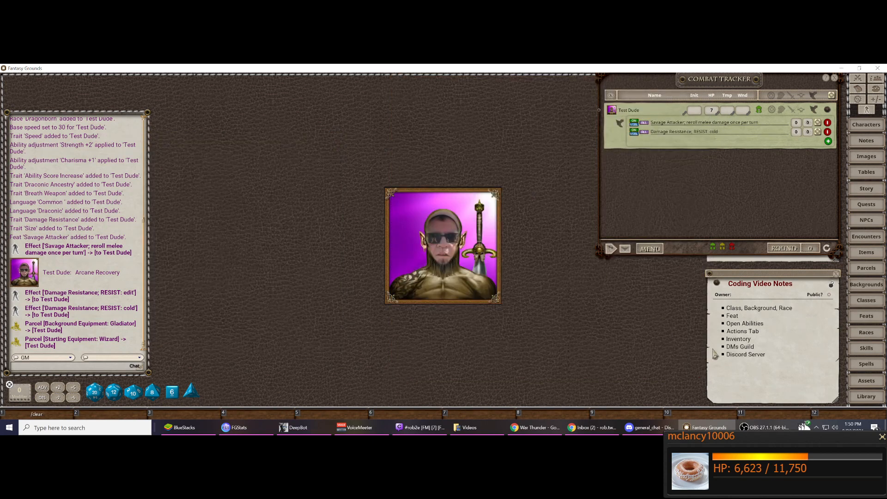